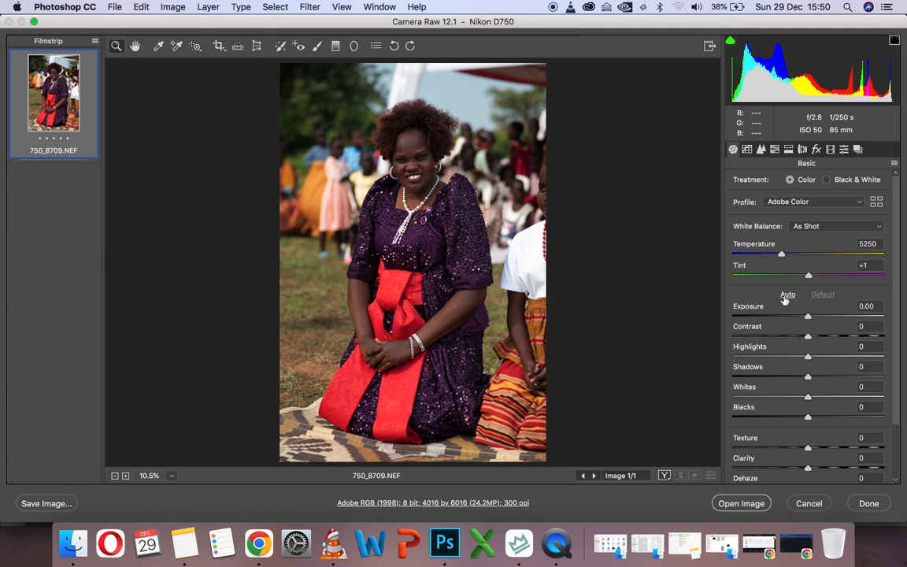
Apply the automatic tone adjustments and set a custom white balance with temperature 5000 and tint 0
left_click(787, 296)
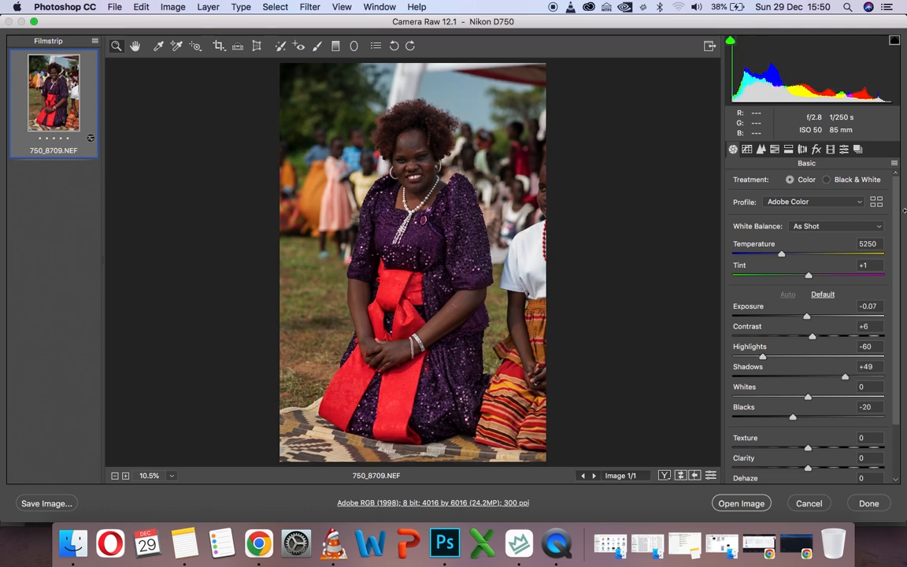
left_click(852, 227)
left_click(730, 228)
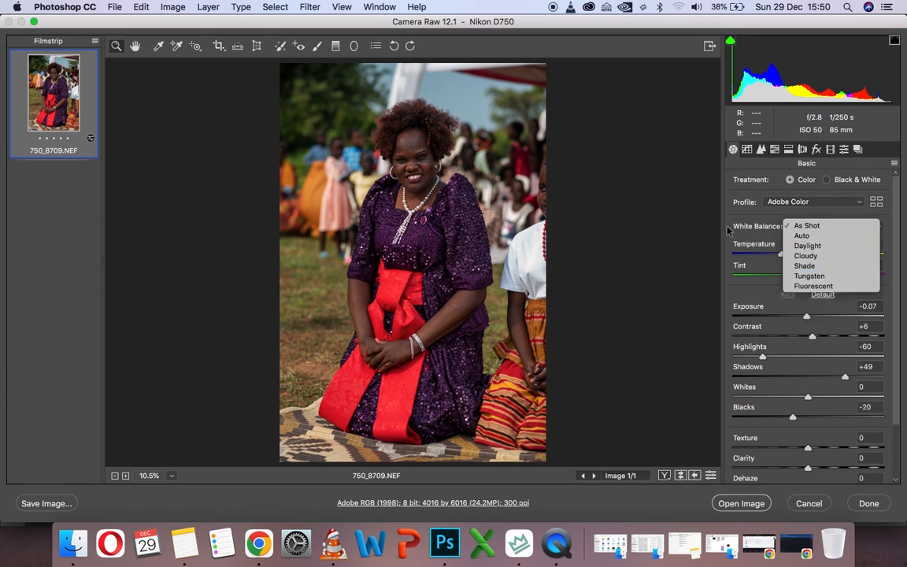
left_click_drag(872, 265, 809, 268)
type("0")
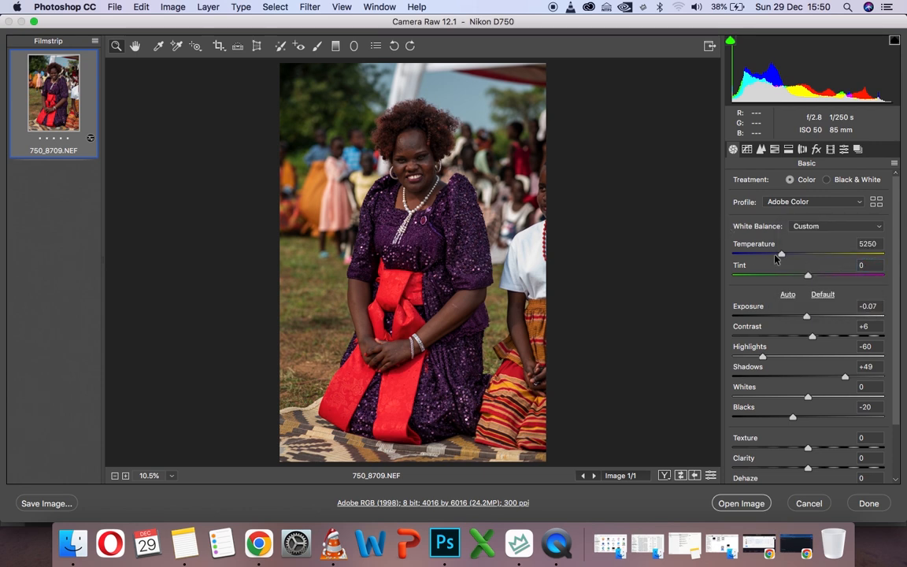
left_click_drag(782, 254, 776, 262)
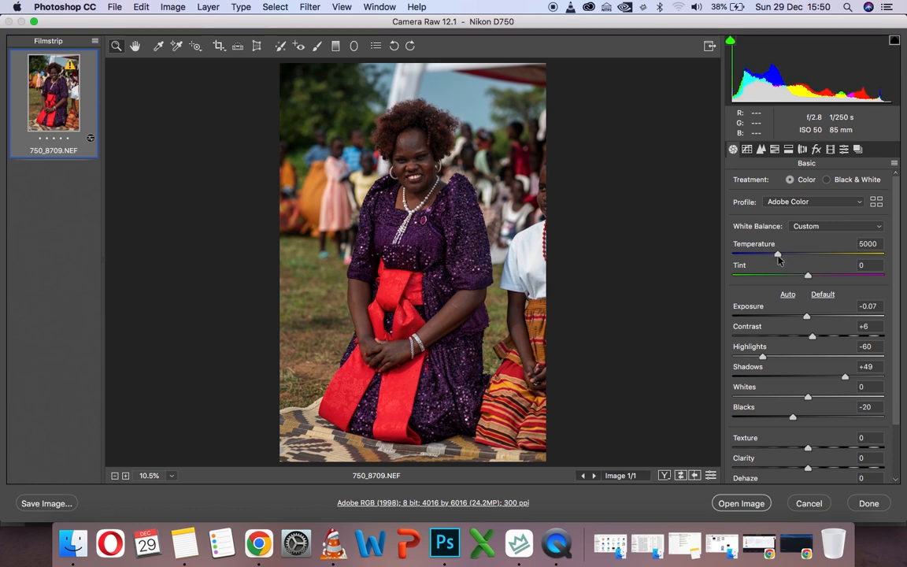
left_click_drag(778, 257, 778, 257)
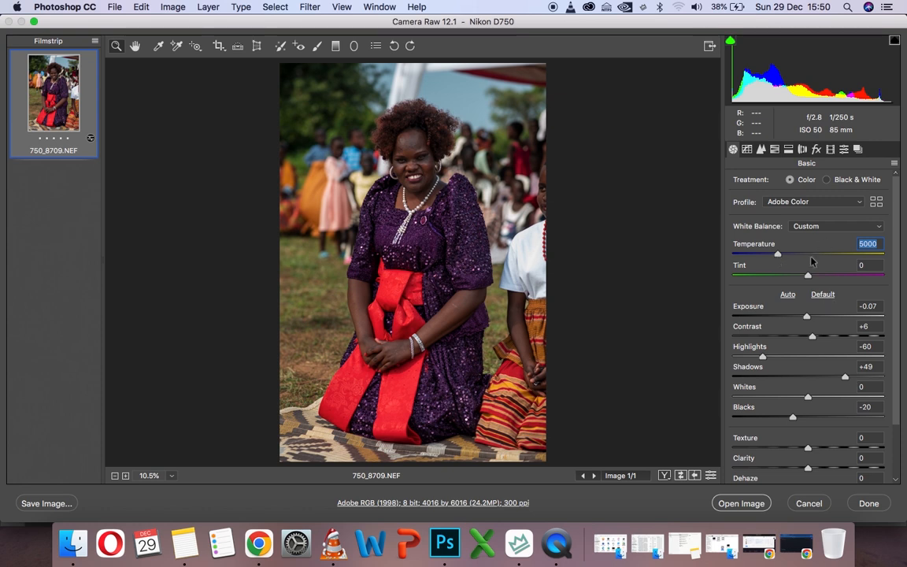
Set the photo's Vibrance to +50, Saturation to +5 and Exposure to +0.30
scroll(807, 470, "down", 3)
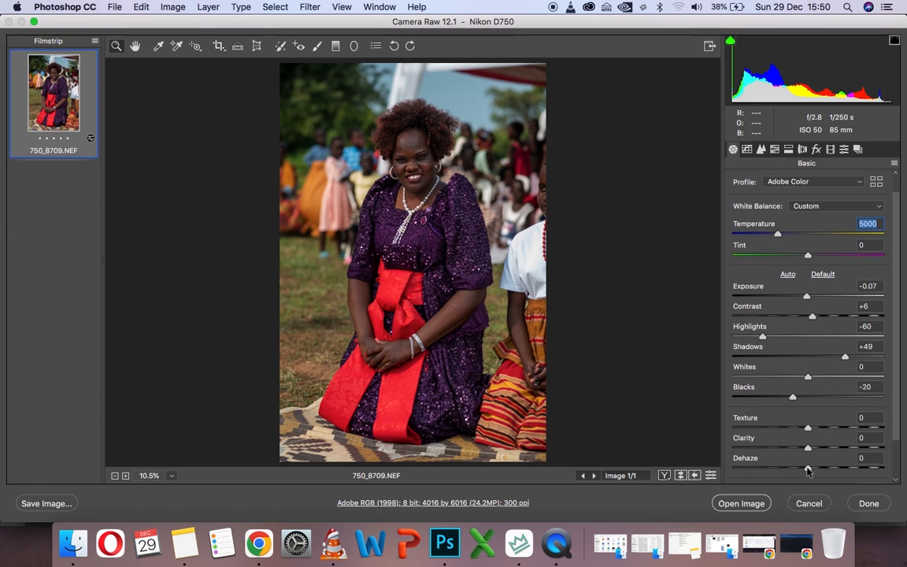
left_click(856, 443)
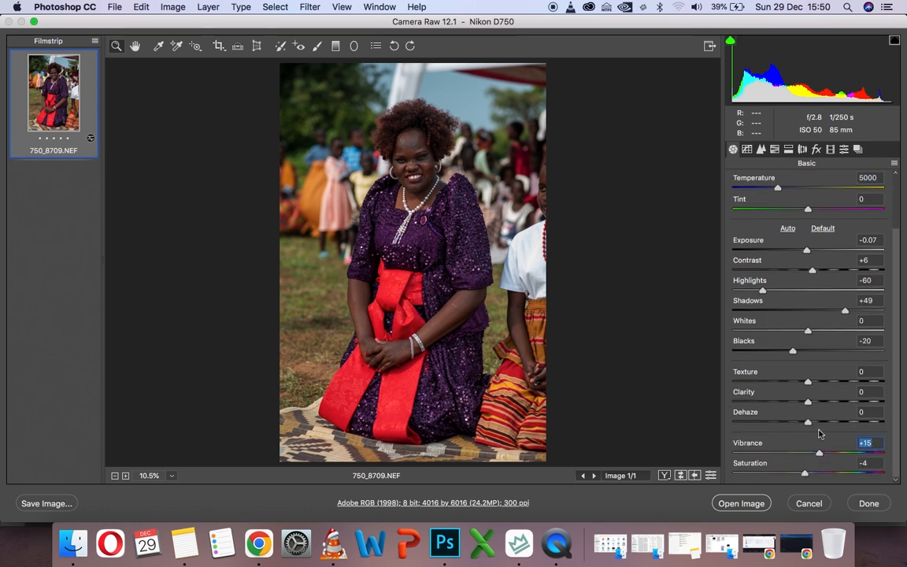
type("50")
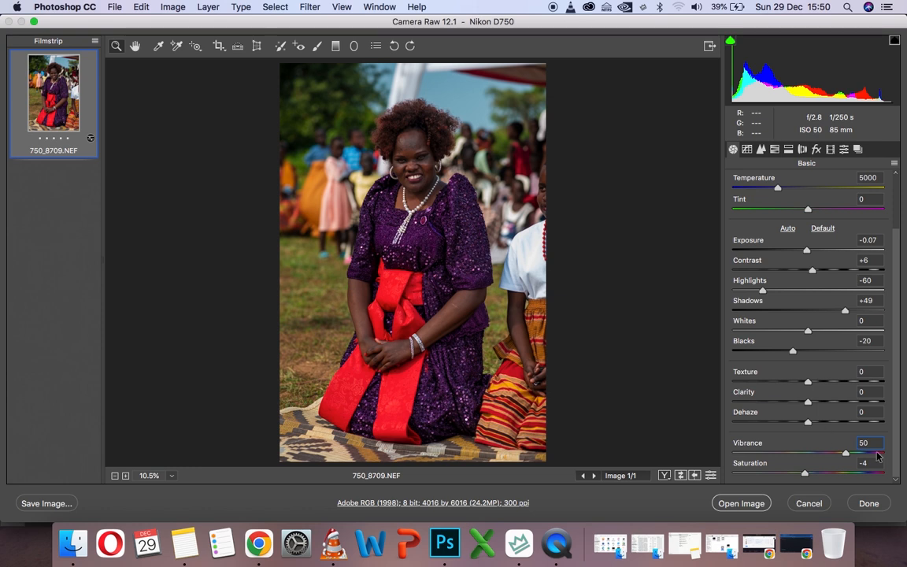
key("Tab")
type("5")
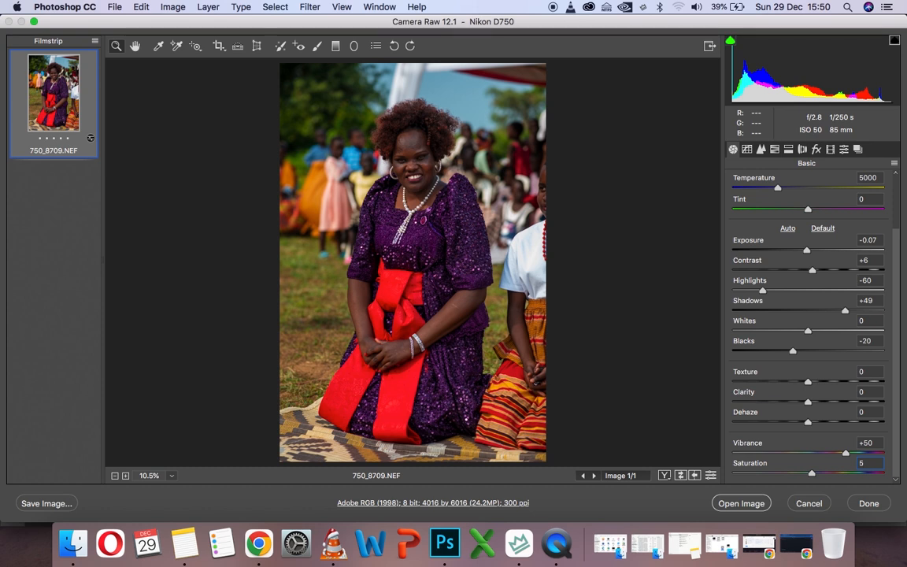
key("Return")
left_click(871, 240)
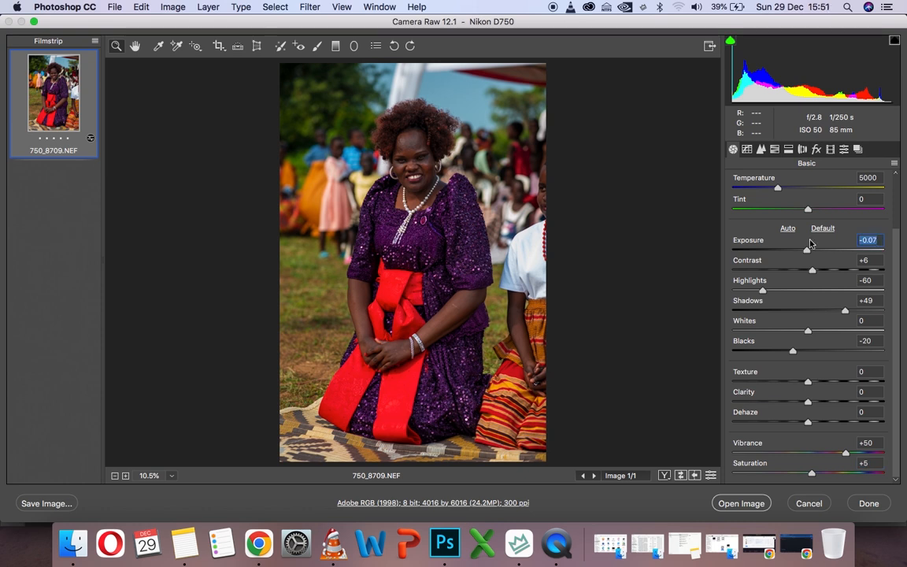
type("0.3")
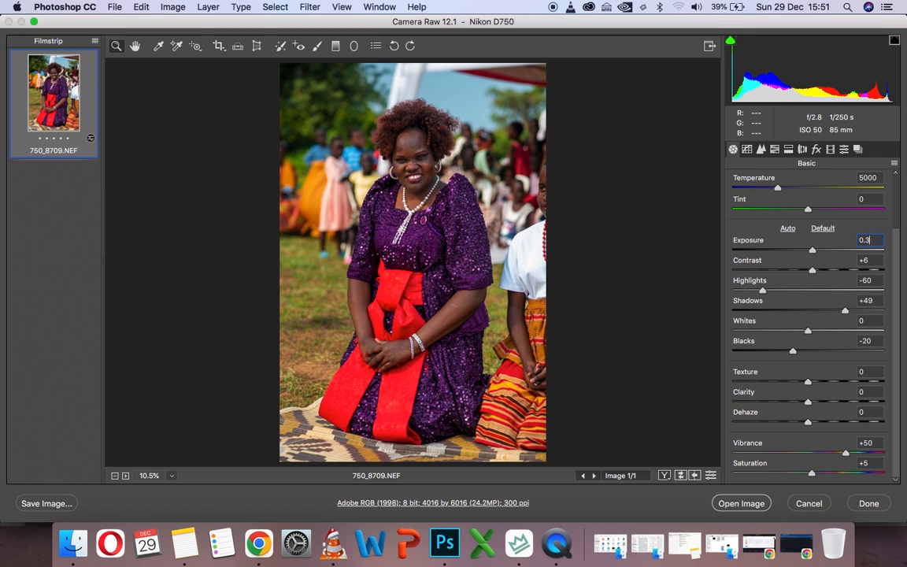
Set the sharpening Amount to 70 and check the result up close on the face and dress
left_click(761, 148)
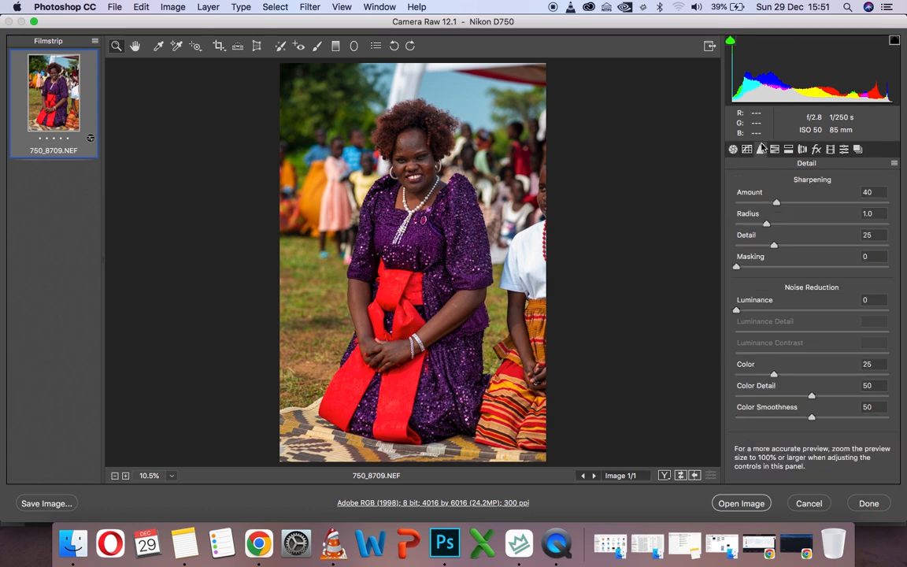
left_click_drag(873, 192, 812, 191)
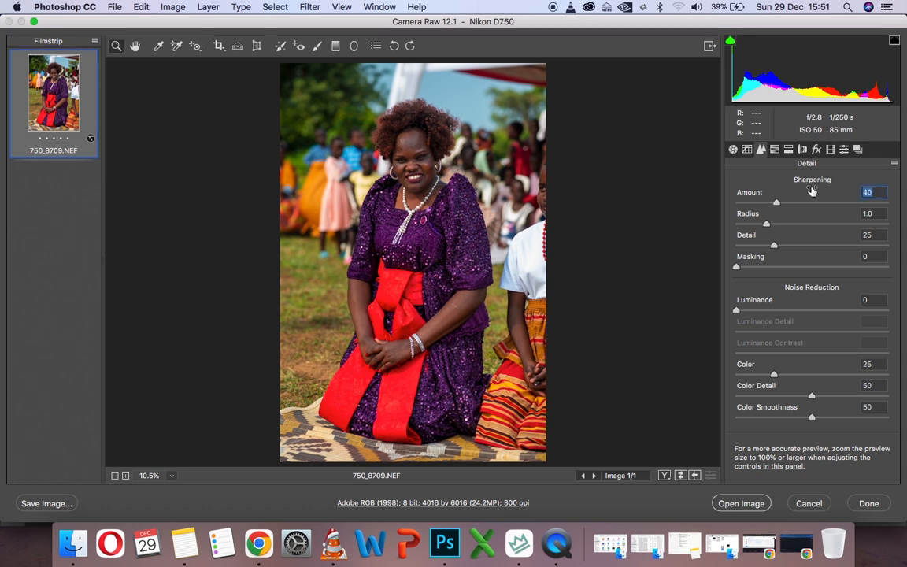
type("70")
left_click(439, 220)
left_click(439, 220)
left_click(439, 220)
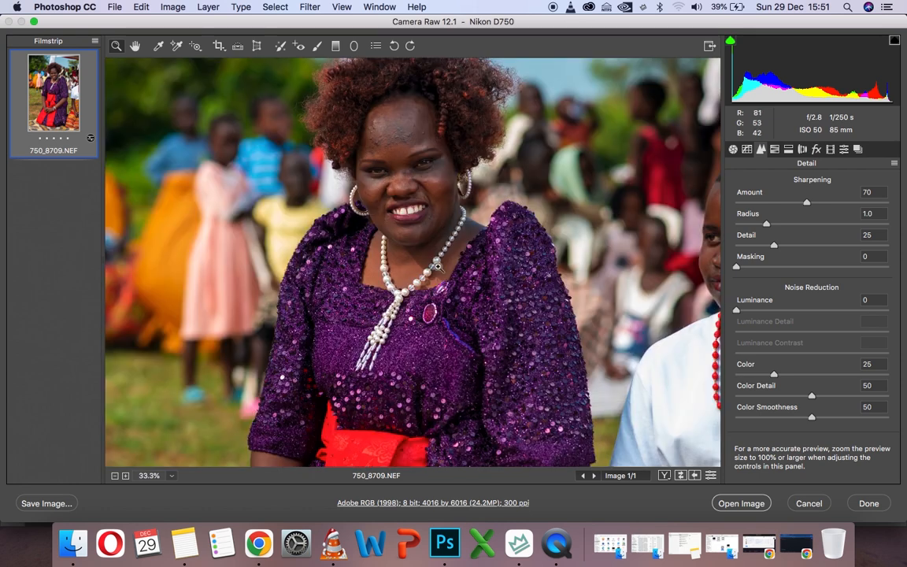
scroll(439, 267, "down", 5)
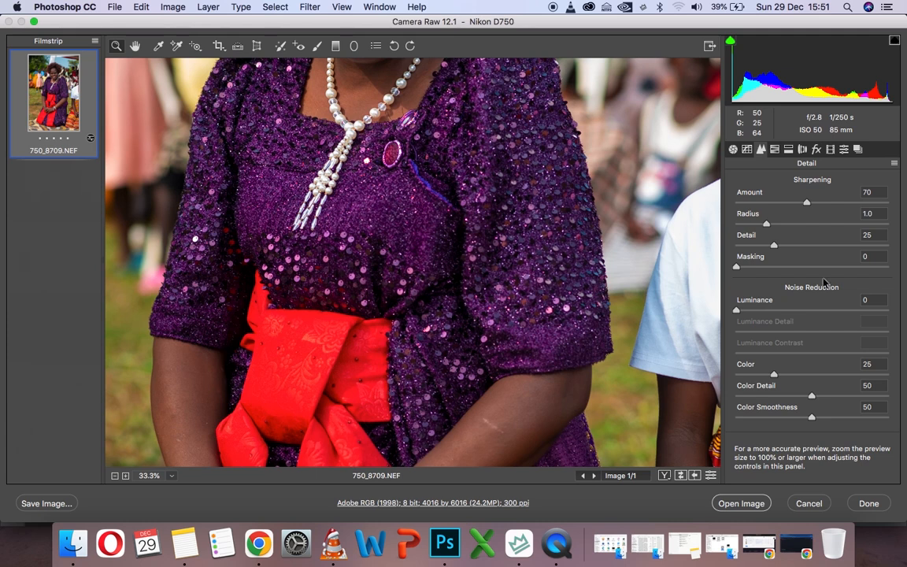
Return to the basic adjustments, view the whole photo and open the developed raw image in Photoshop
left_click(734, 150)
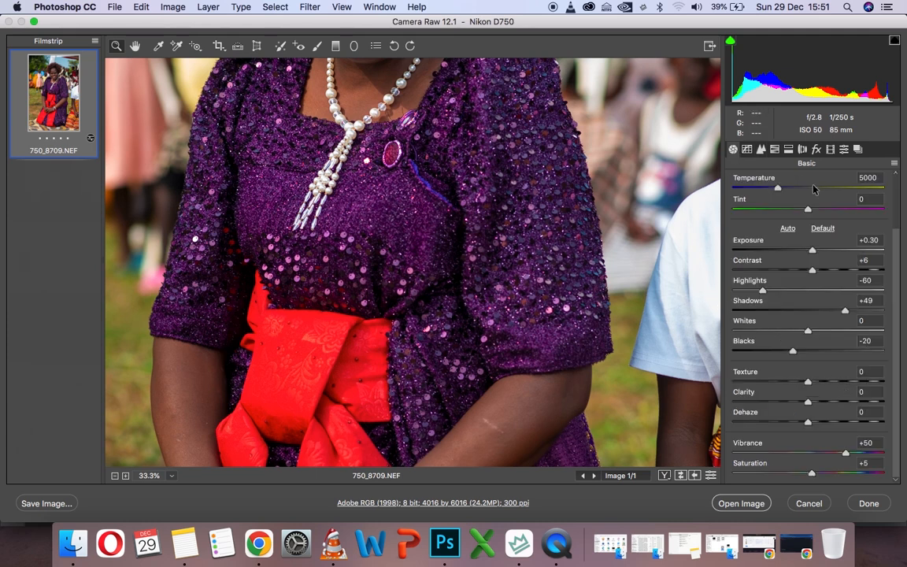
left_click(173, 477)
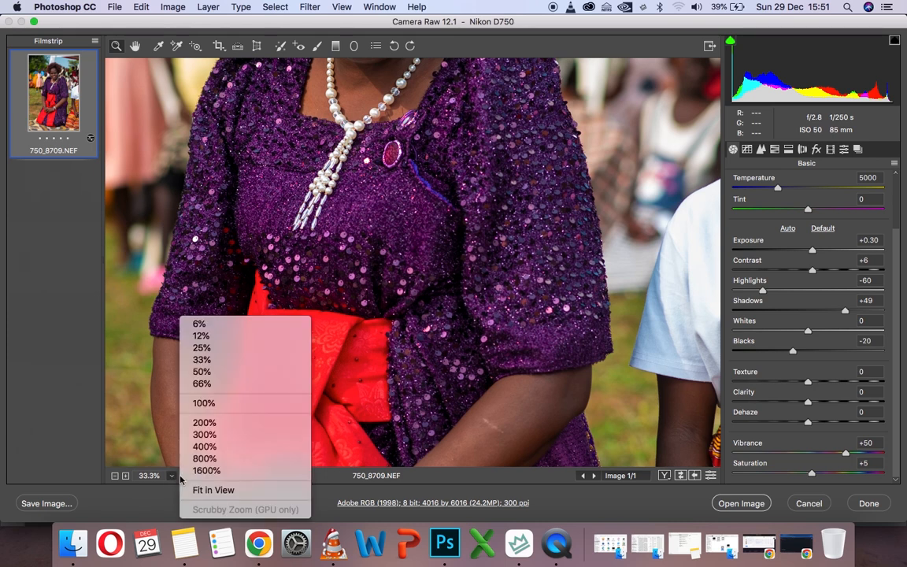
left_click(204, 489)
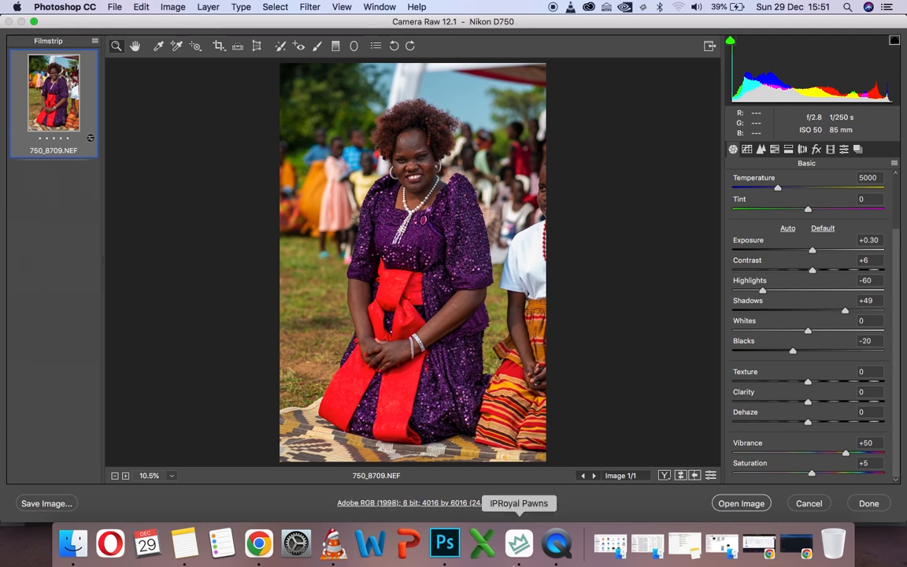
left_click(738, 504)
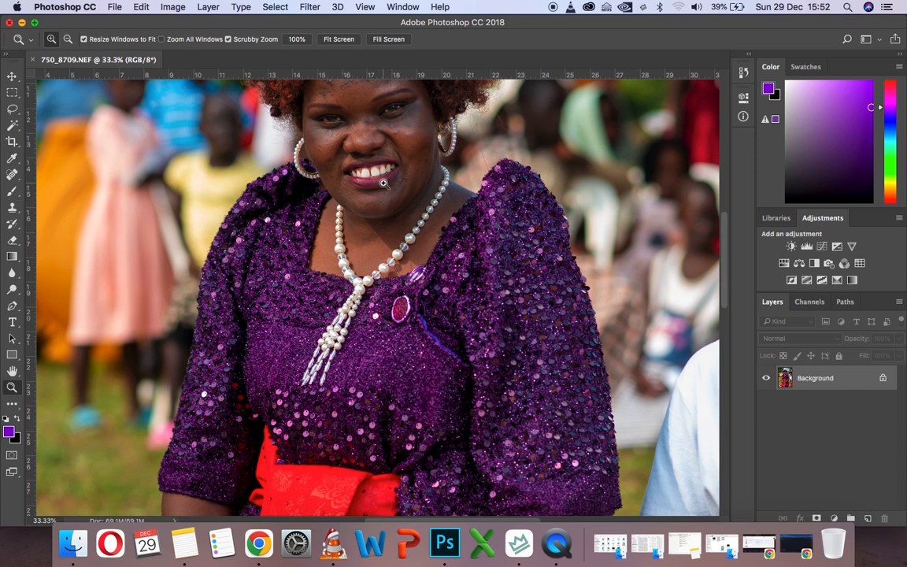
Add a Black & White adjustment layer above the Background and invert its mask to black
left_click(384, 183)
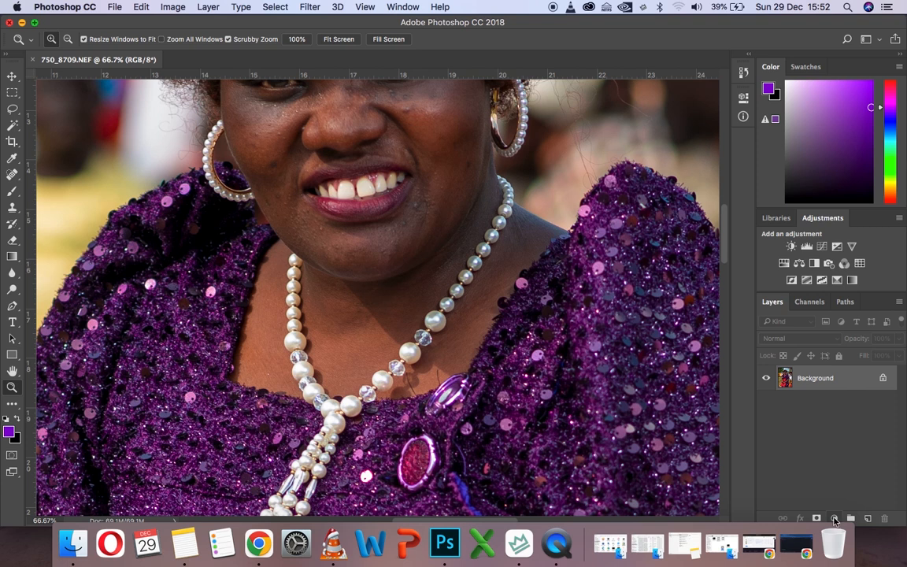
left_click(835, 519)
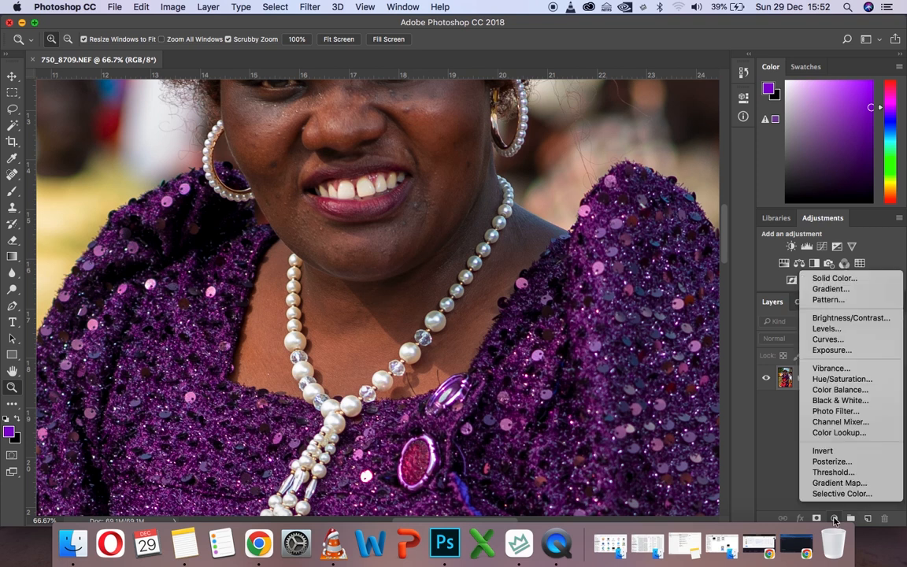
left_click(817, 266)
left_click(816, 264)
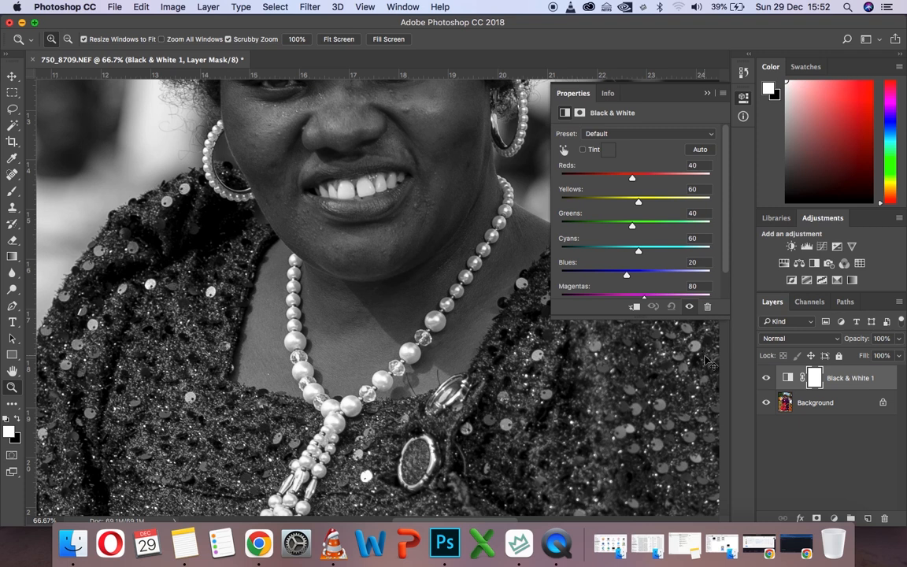
key("super+i")
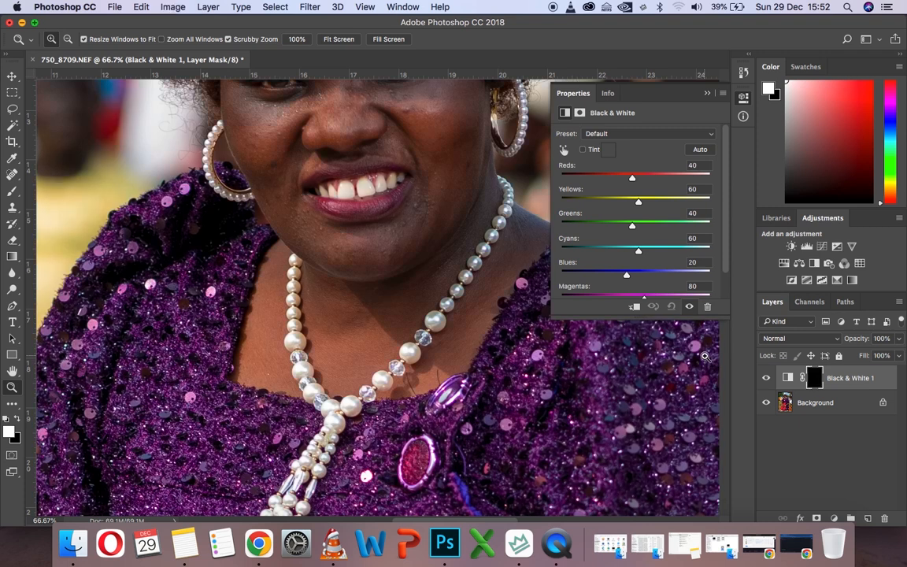
left_click(707, 93)
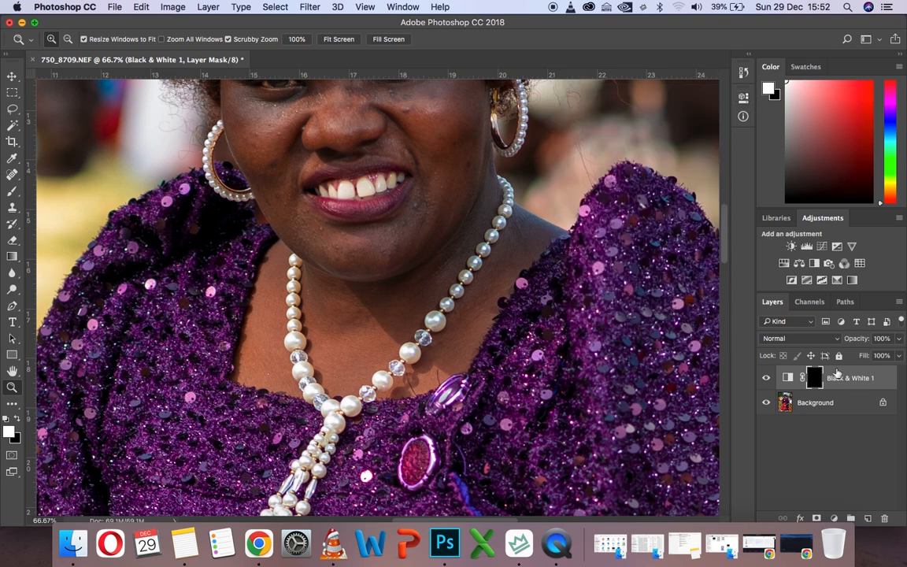
Brush white over the woman's teeth on the Black & White layer's mask to remove their yellow tint
left_click(308, 163)
left_click(342, 181)
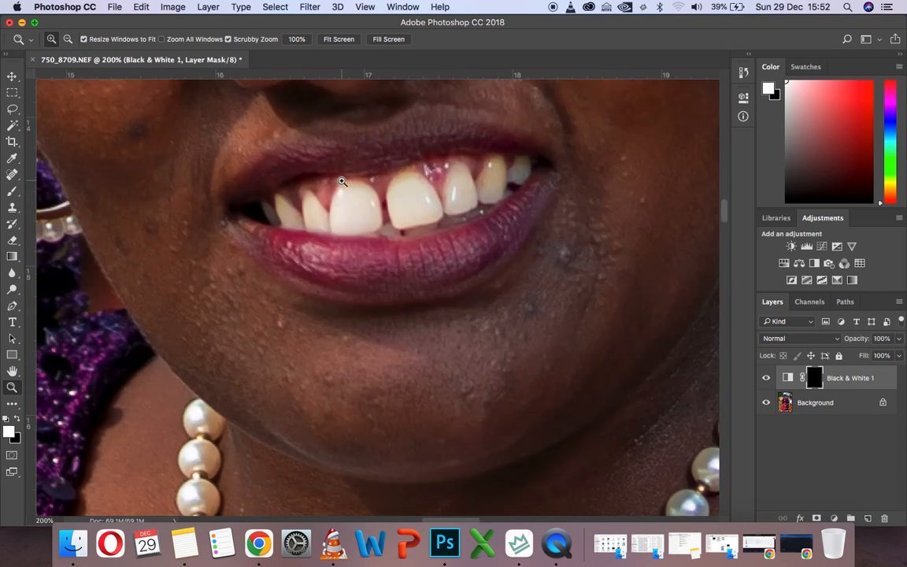
left_click(342, 181)
key("b")
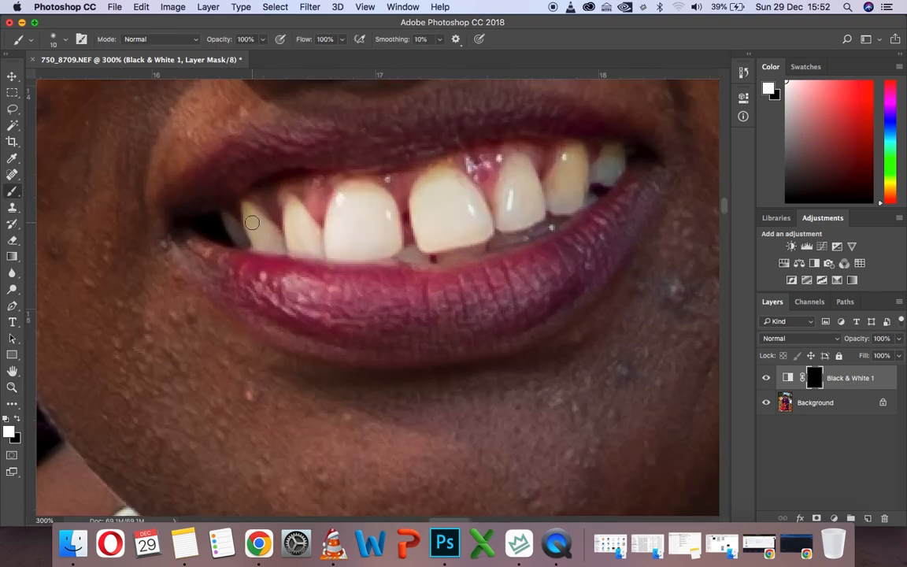
mouse_move(229, 219)
left_mouse_down()
mouse_move(286, 242)
mouse_move(246, 208)
mouse_move(251, 233)
mouse_move(346, 255)
mouse_move(247, 248)
mouse_move(357, 256)
mouse_move(397, 247)
mouse_move(393, 214)
mouse_move(369, 190)
mouse_move(351, 189)
mouse_move(329, 233)
mouse_move(366, 245)
mouse_move(384, 226)
mouse_move(367, 210)
mouse_move(346, 233)
mouse_move(365, 225)
mouse_move(349, 206)
mouse_move(348, 227)
mouse_move(327, 240)
mouse_move(292, 202)
mouse_move(302, 240)
mouse_move(309, 225)
mouse_move(290, 230)
mouse_move(371, 247)
mouse_move(383, 200)
mouse_move(333, 227)
left_mouse_up()
mouse_move(483, 228)
left_mouse_down()
mouse_move(394, 257)
mouse_move(448, 253)
mouse_move(435, 252)
mouse_move(482, 200)
mouse_move(441, 170)
mouse_move(432, 222)
mouse_move(459, 206)
mouse_move(448, 215)
mouse_move(510, 234)
mouse_move(504, 238)
mouse_move(542, 203)
mouse_move(497, 213)
mouse_move(532, 221)
mouse_move(576, 209)
mouse_move(582, 156)
mouse_move(537, 201)
mouse_move(576, 156)
mouse_move(592, 182)
mouse_move(613, 152)
left_mouse_up()
Reduce the brush size to 5 and paint the whites of both eyes on the Black & White layer's mask
scroll(612, 152, "up", 10)
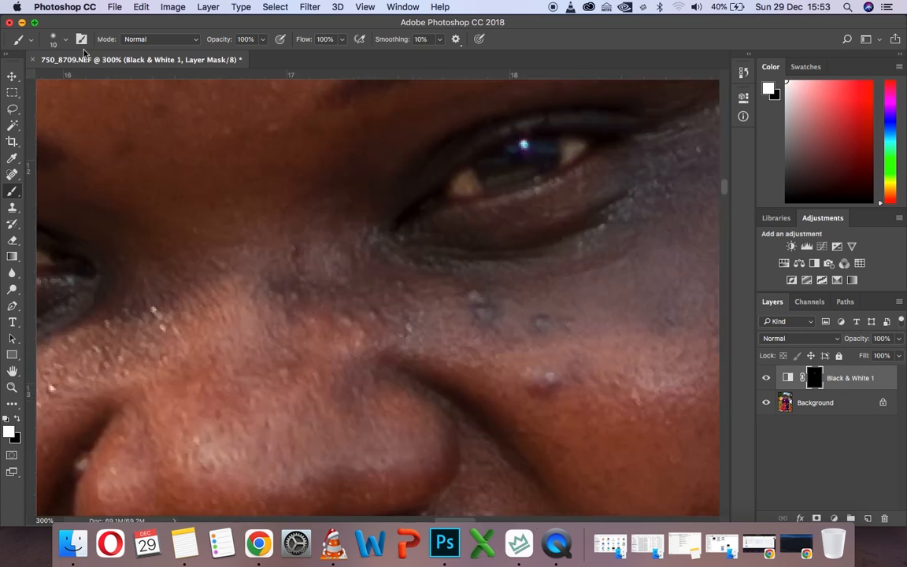
left_click(64, 39)
type("5")
key("Return")
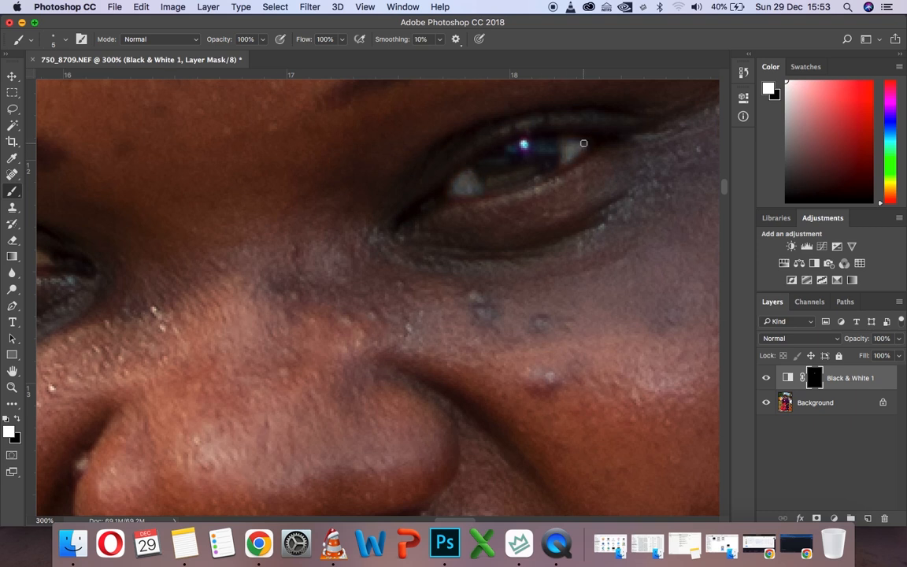
scroll(525, 131, "left", 5)
scroll(525, 131, "down", 1)
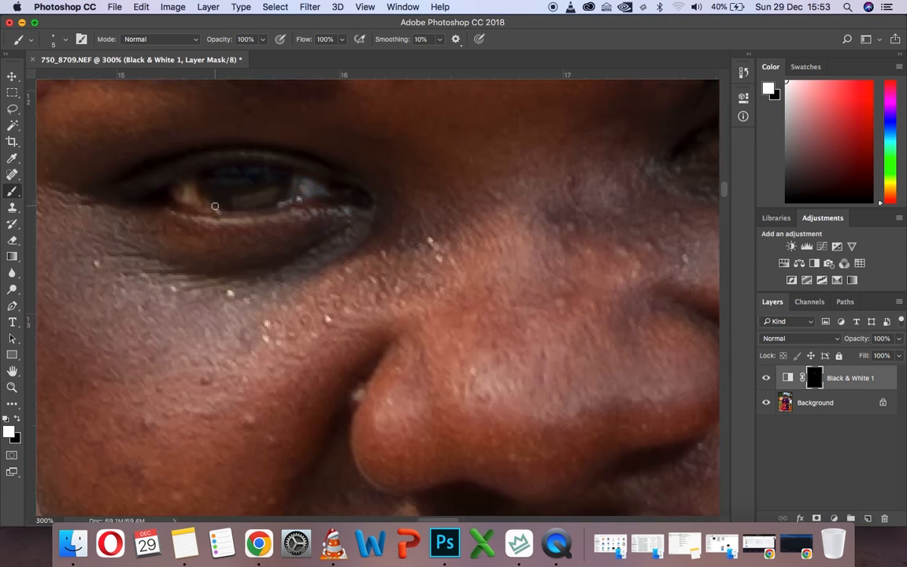
key("z")
key("super+0")
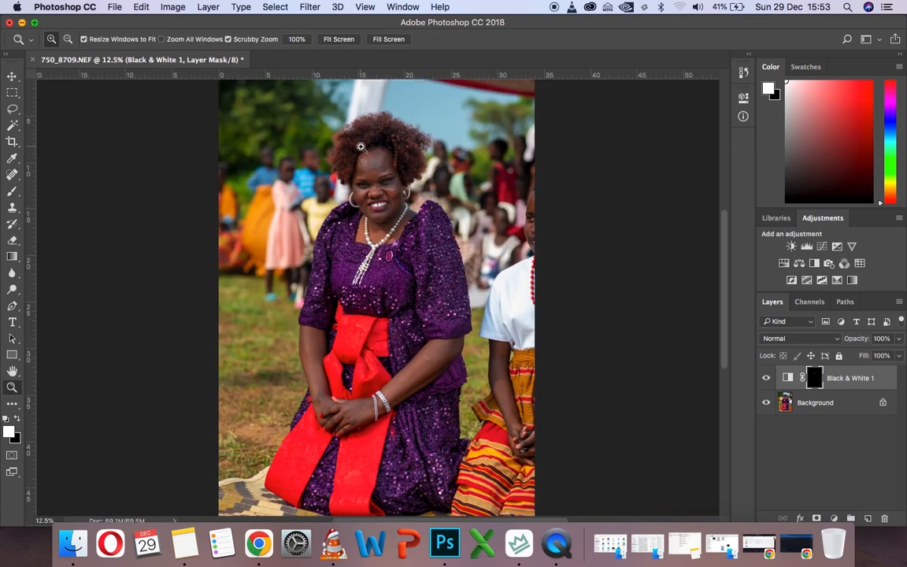
Reduce the Black & White layer's opacity to 70% and check the effect on the whole photo
left_click(359, 197)
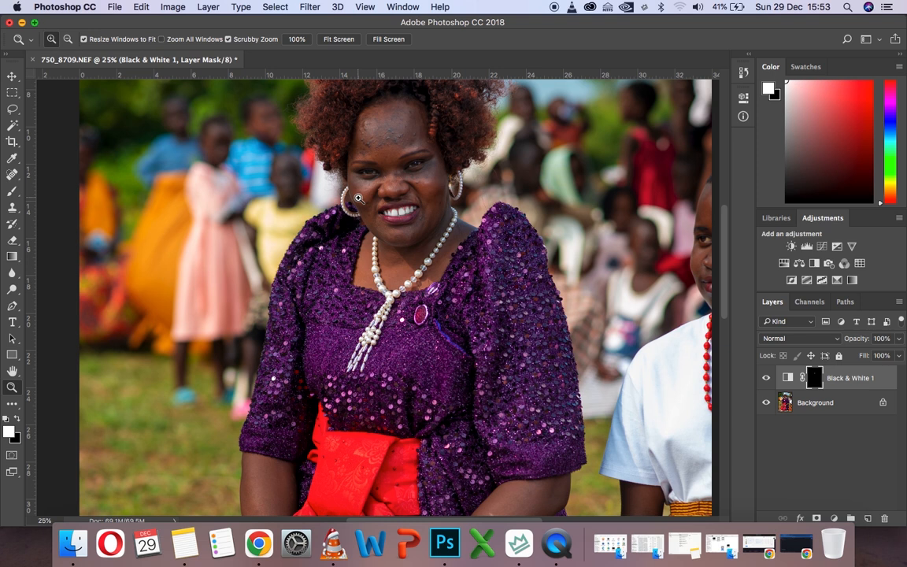
left_click(884, 339)
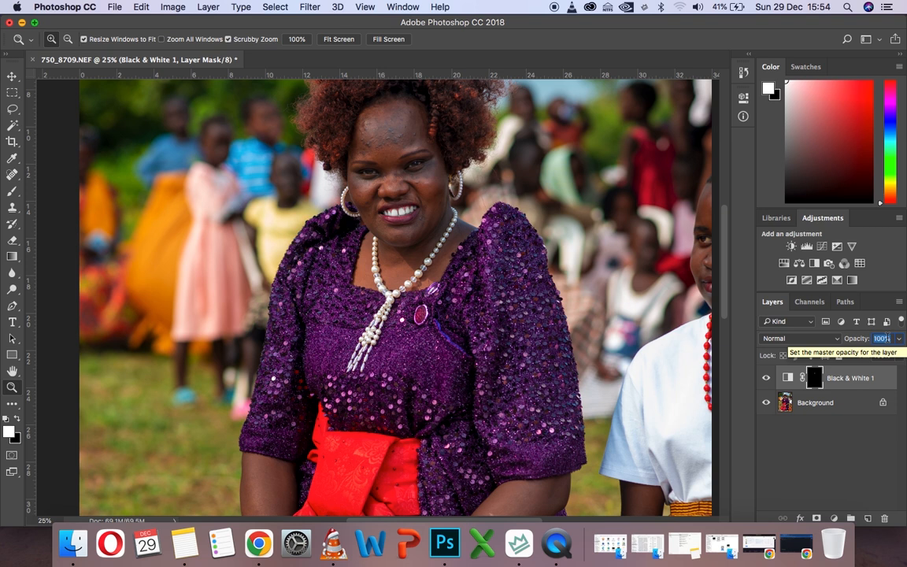
type("80")
left_click(430, 202)
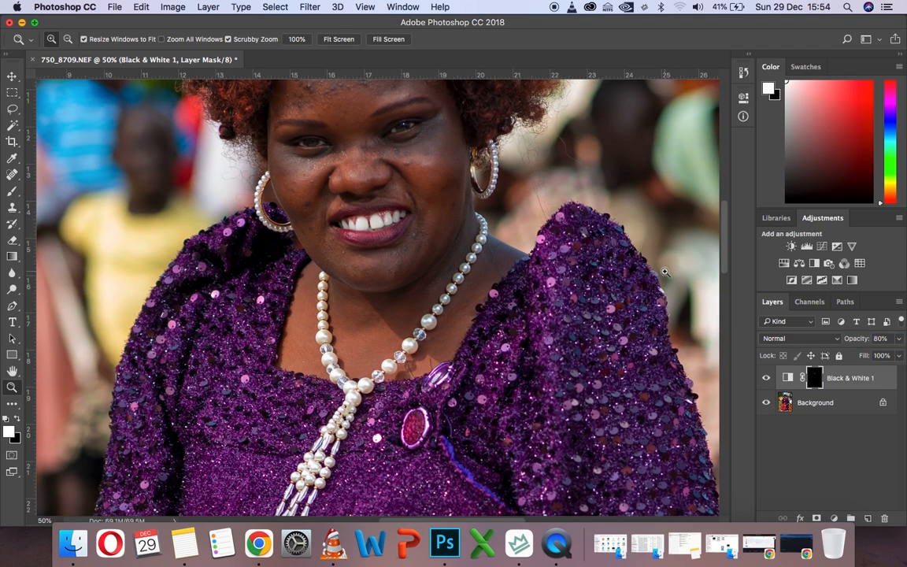
left_click(886, 341)
type("70")
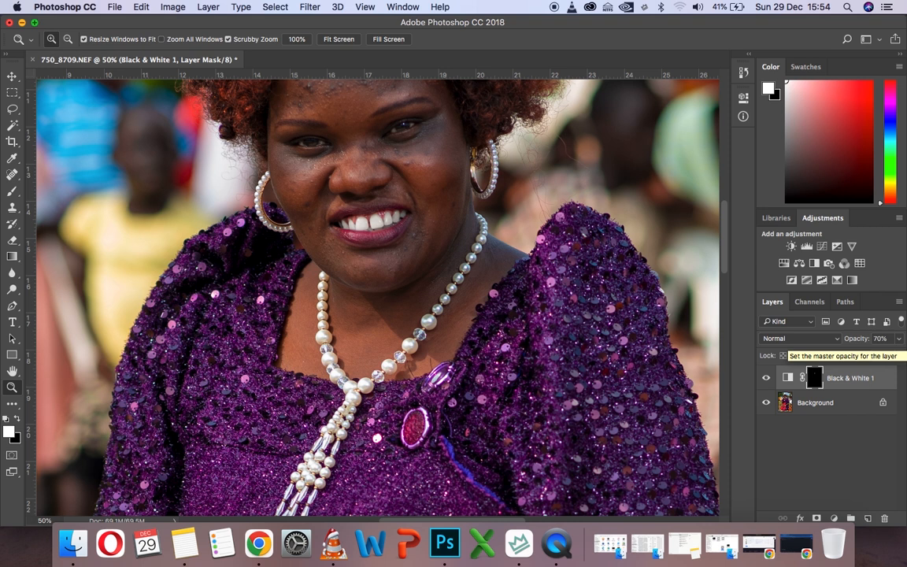
left_click(327, 38)
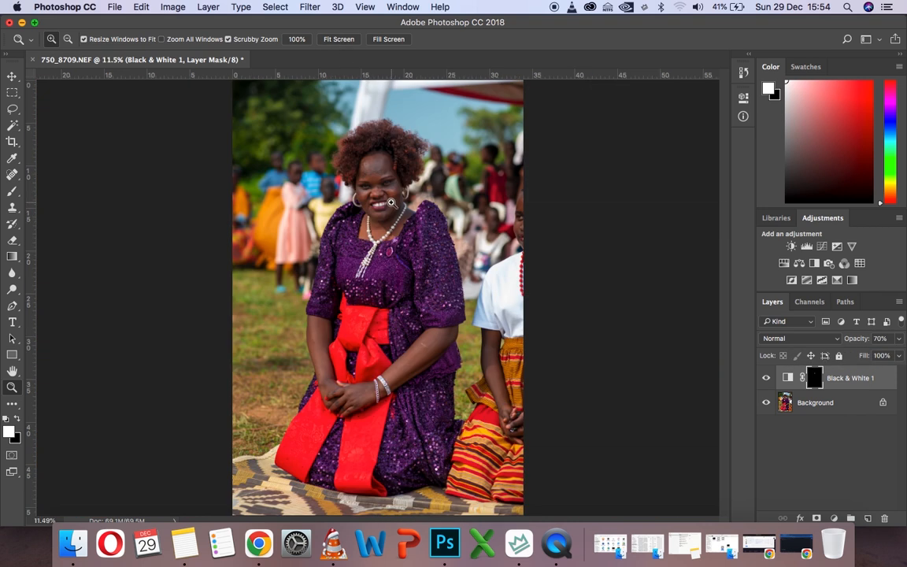
Merge the Black & White adjustment layer down into the Background
left_click(392, 204)
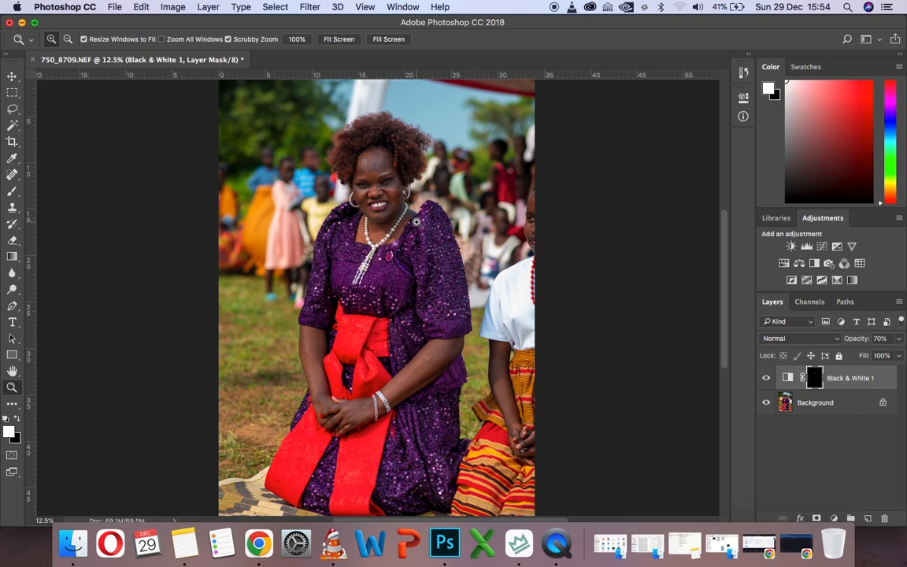
key("super+e")
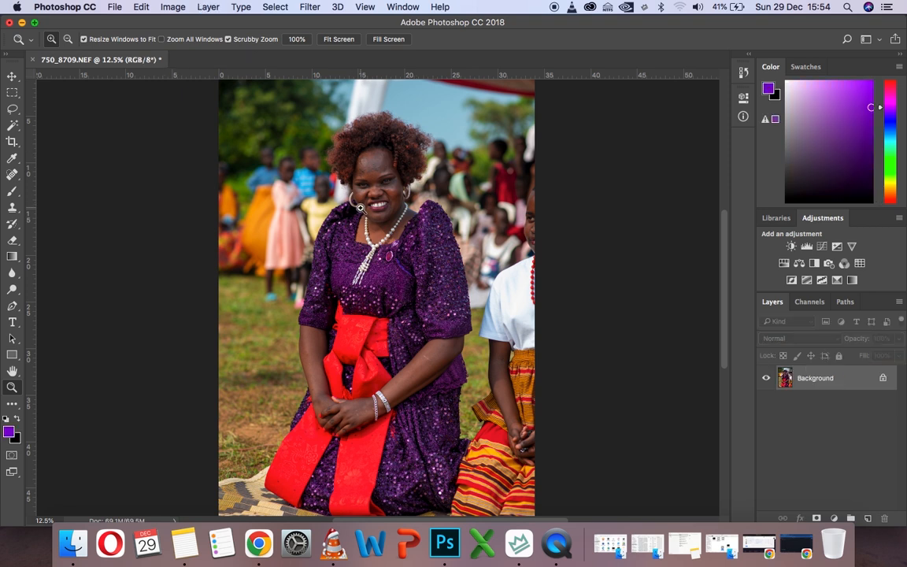
With the Spot Healing Brush at 30 px, remove the bumps along both sides of the woman's forehead
left_click(359, 207)
left_click(389, 129)
left_click(390, 129)
left_click(390, 129)
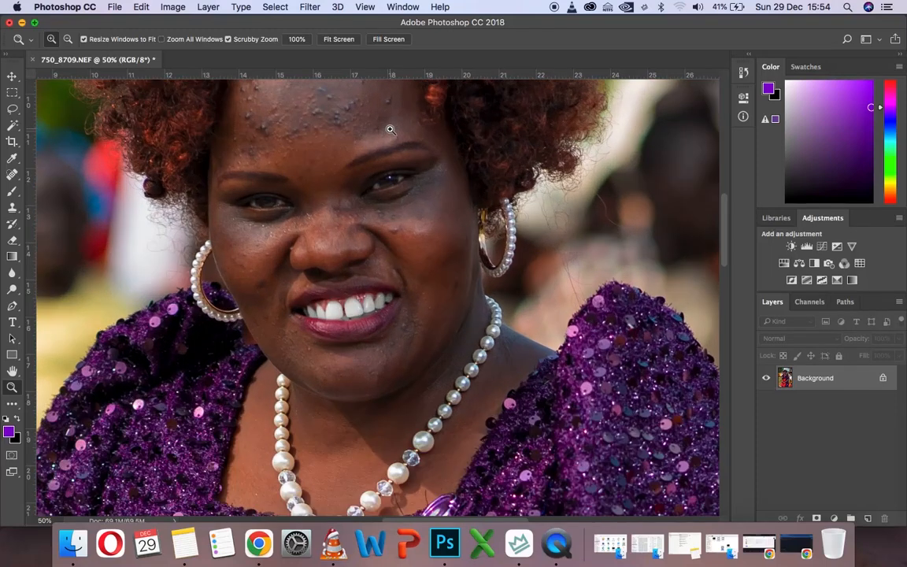
left_click(390, 129)
left_click(390, 130)
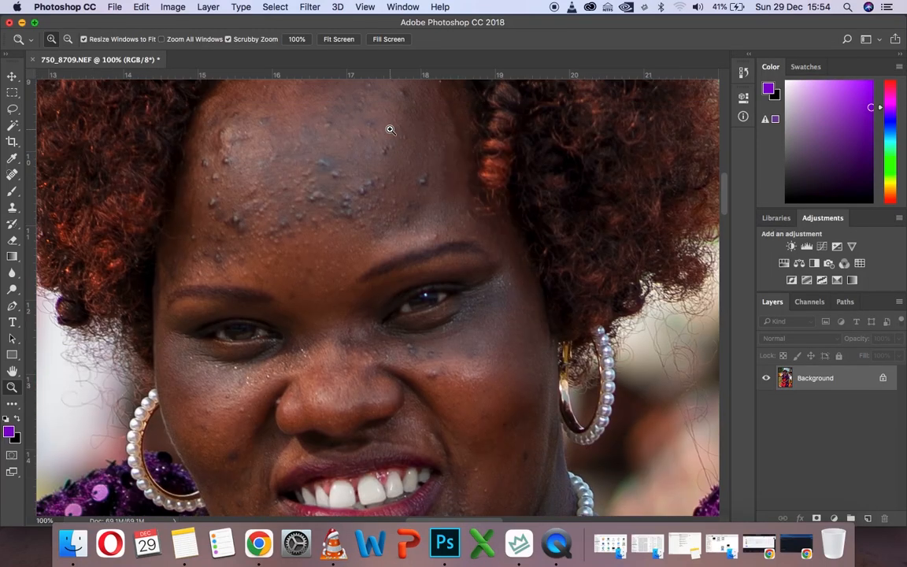
left_click(17, 175)
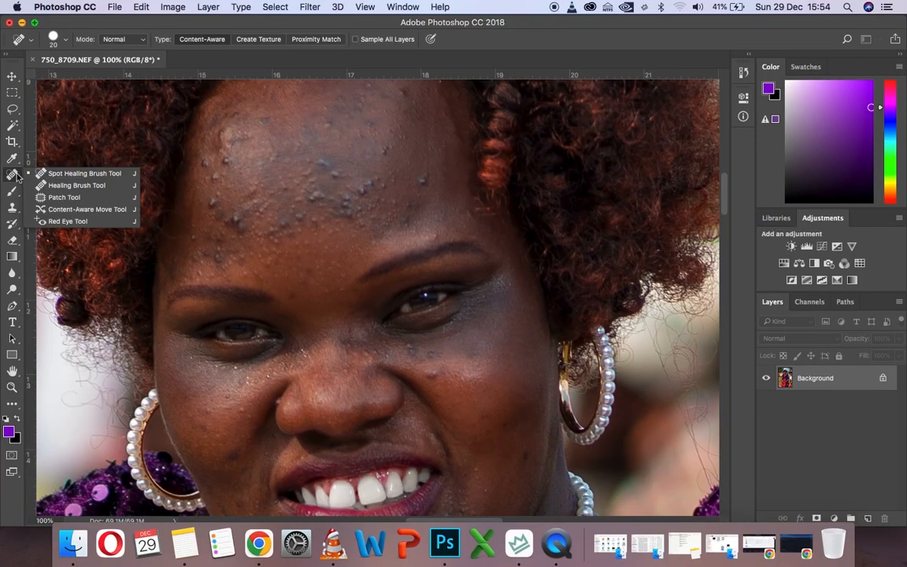
left_click(69, 174)
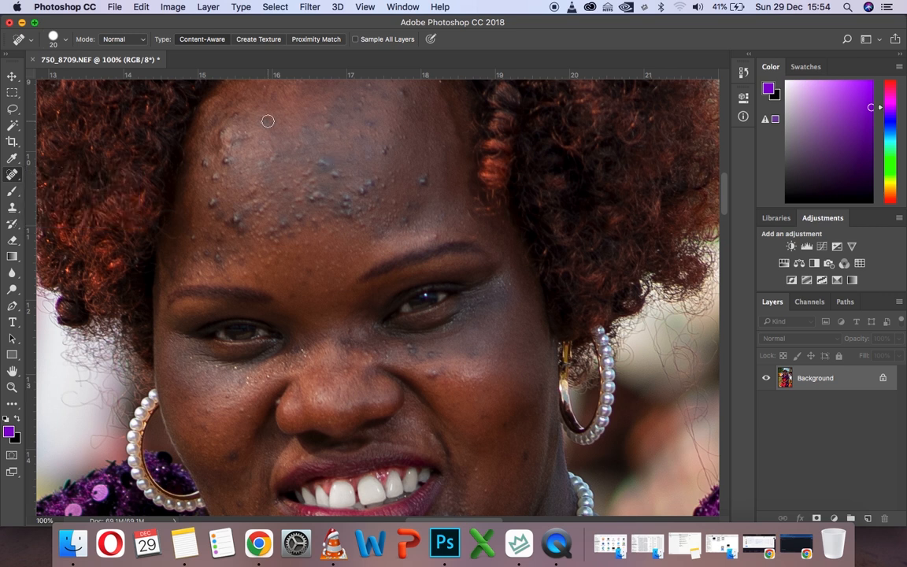
left_click(59, 41)
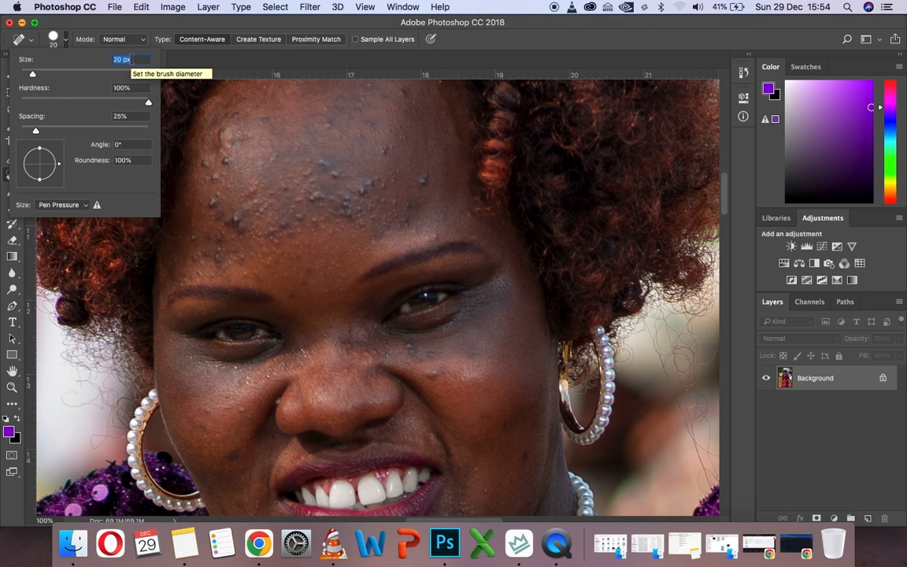
type("30")
key("Return")
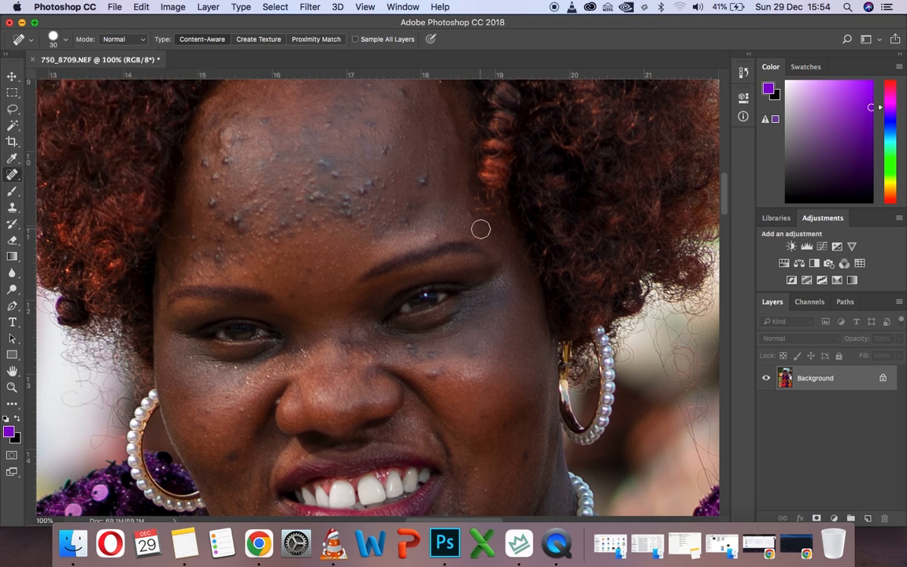
left_click(425, 181)
left_click(214, 204)
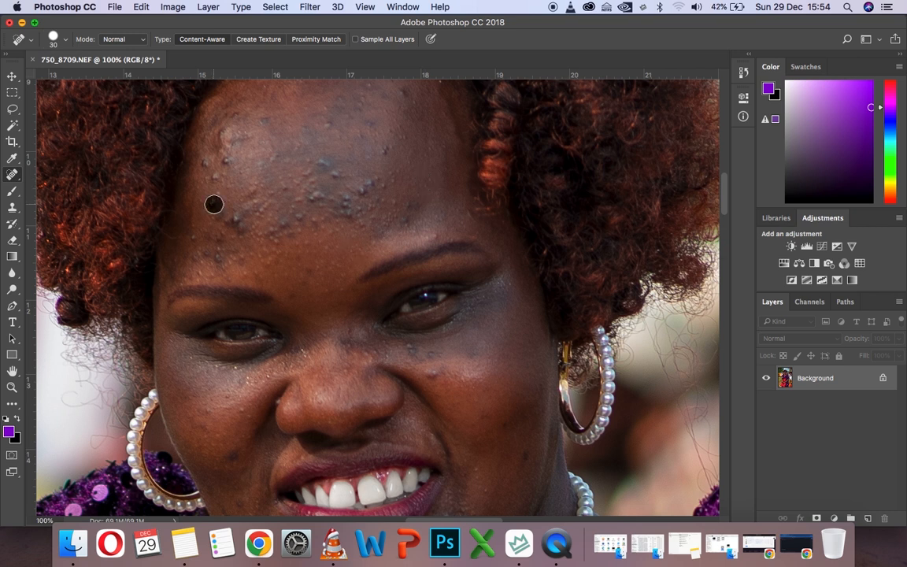
left_click(217, 181)
left_click(205, 163)
left_click(227, 160)
left_click(261, 124)
left_click(237, 220)
left_click(216, 255)
left_click(192, 237)
Heal the spots and blemishes on the woman's cheeks, under her eye and on her lower face
left_click(433, 372)
left_click(411, 349)
left_click(433, 351)
left_click(233, 454)
left_click(239, 409)
left_click(207, 412)
left_click(228, 395)
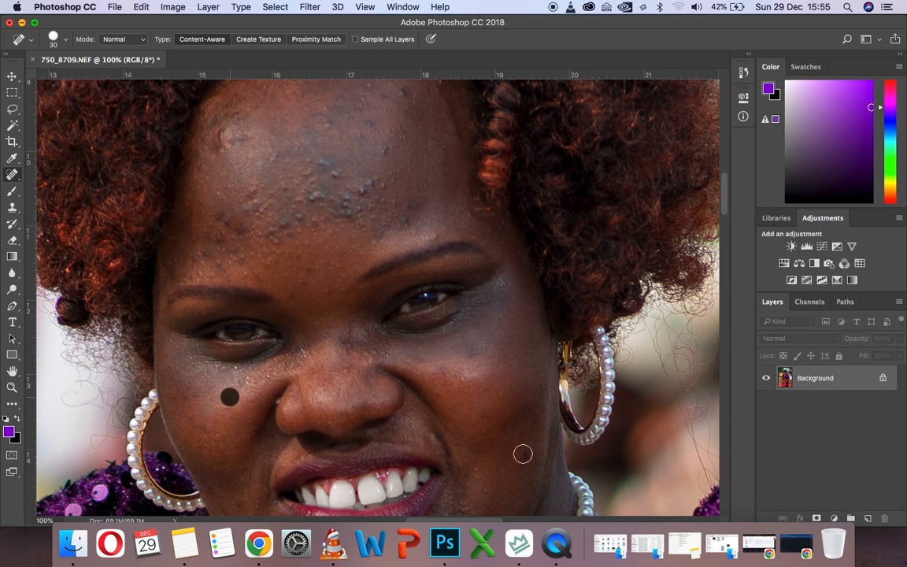
scroll(522, 450, "down", 5)
left_click(239, 253)
left_click(300, 304)
left_click(411, 323)
left_click(407, 341)
left_click(282, 277)
left_click(482, 244)
left_click(447, 267)
Heal the remaining dark spots and bumps across the whole forehead and check the skin on the full photo
scroll(450, 164, "up", 5)
left_click(363, 291)
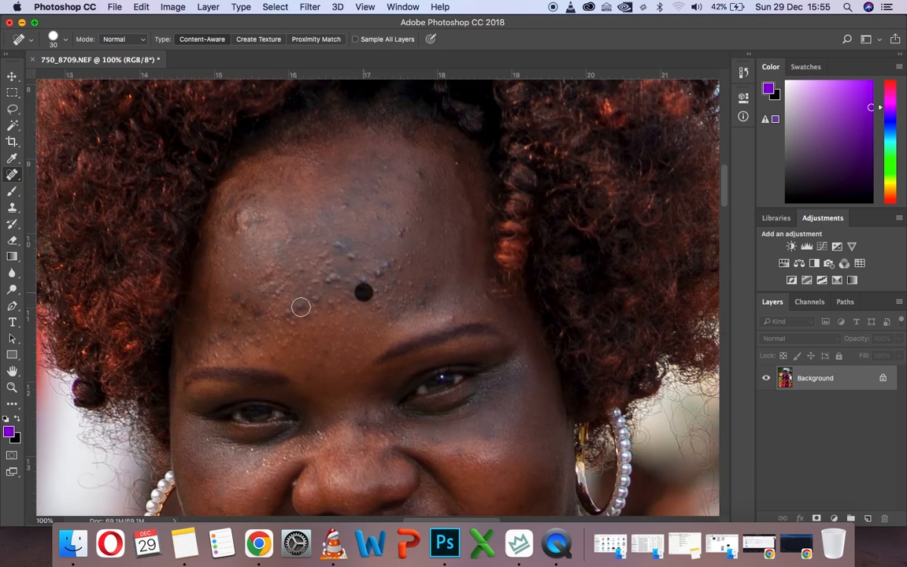
left_click(235, 344)
left_click(340, 245)
left_click(351, 255)
left_click(330, 278)
left_click(361, 277)
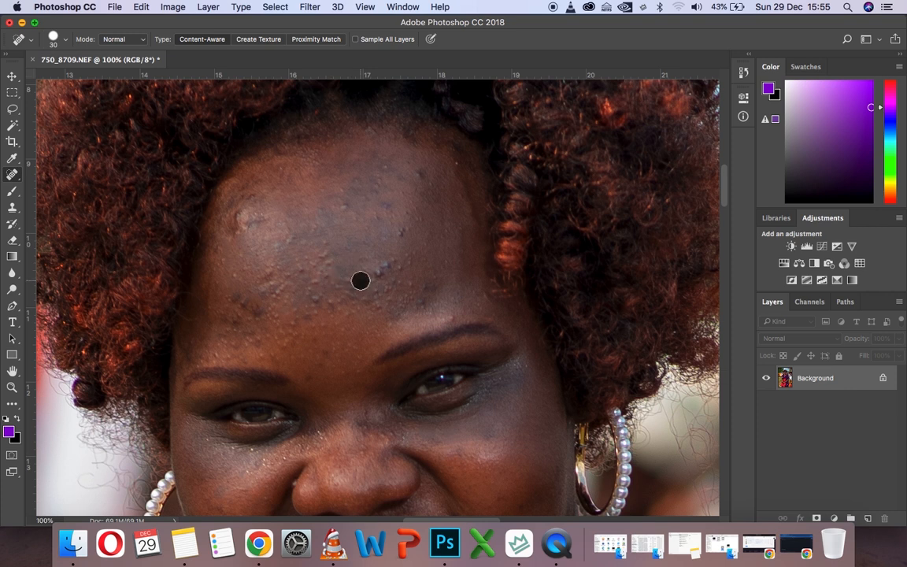
left_click(374, 276)
left_click(390, 265)
left_click(425, 294)
left_click(419, 301)
left_click(314, 299)
left_click(257, 310)
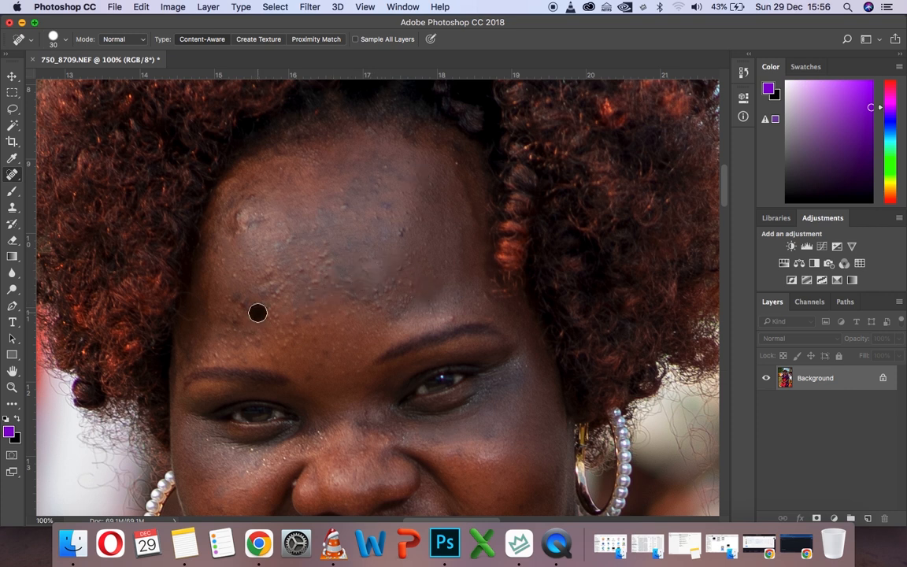
left_click(243, 300)
left_click(229, 318)
left_click(264, 355)
left_click(257, 338)
left_click(325, 254)
left_click(359, 179)
left_click(387, 205)
left_click(403, 232)
left_click(342, 204)
left_click(300, 269)
left_click(239, 212)
left_click(241, 231)
left_click(379, 217)
left_click(409, 281)
left_click(293, 322)
left_click(326, 353)
left_click(320, 362)
left_click(352, 297)
left_click(377, 187)
left_click(449, 315)
left_click(385, 167)
left_click(355, 170)
left_click(340, 269)
left_click(309, 315)
left_click(340, 281)
left_click(277, 287)
left_click(381, 299)
left_click(387, 290)
left_click(374, 292)
left_click(371, 298)
left_click(313, 299)
left_click(304, 269)
left_click(316, 281)
left_click(327, 263)
left_click(266, 270)
left_click(291, 271)
left_click(398, 315)
left_click(257, 216)
left_click(282, 266)
left_click(226, 264)
left_click(405, 300)
left_click(334, 285)
left_click(345, 190)
left_click(385, 171)
left_click(367, 237)
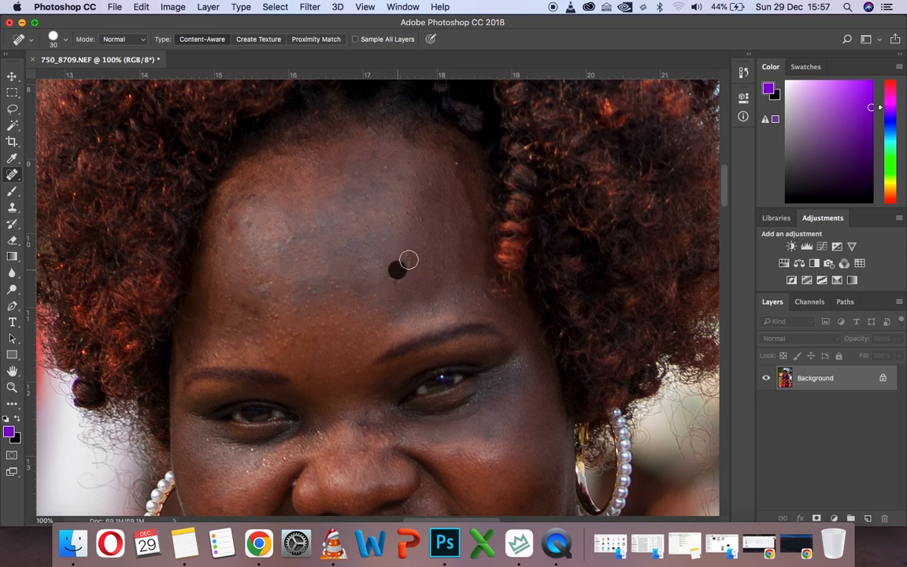
scroll(413, 436, "down", 5)
key("z")
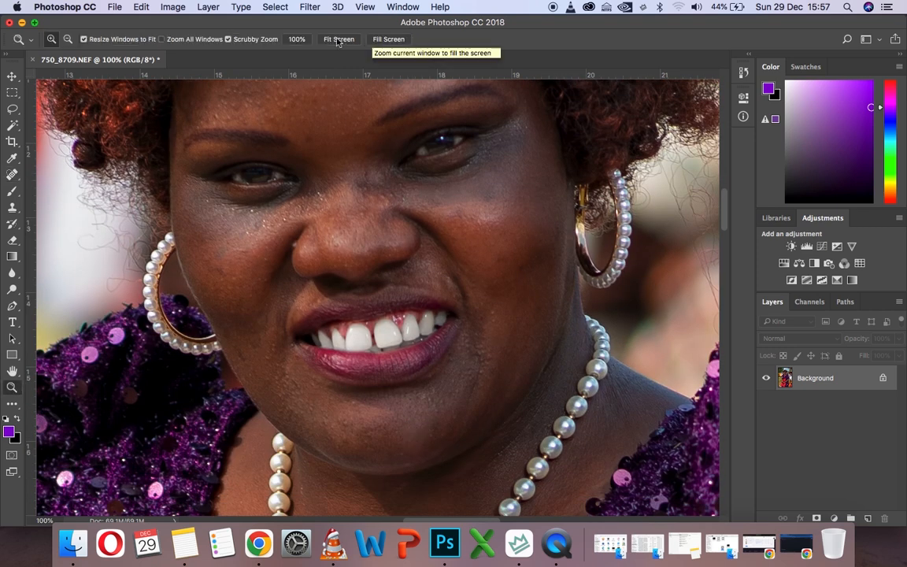
left_click(339, 39)
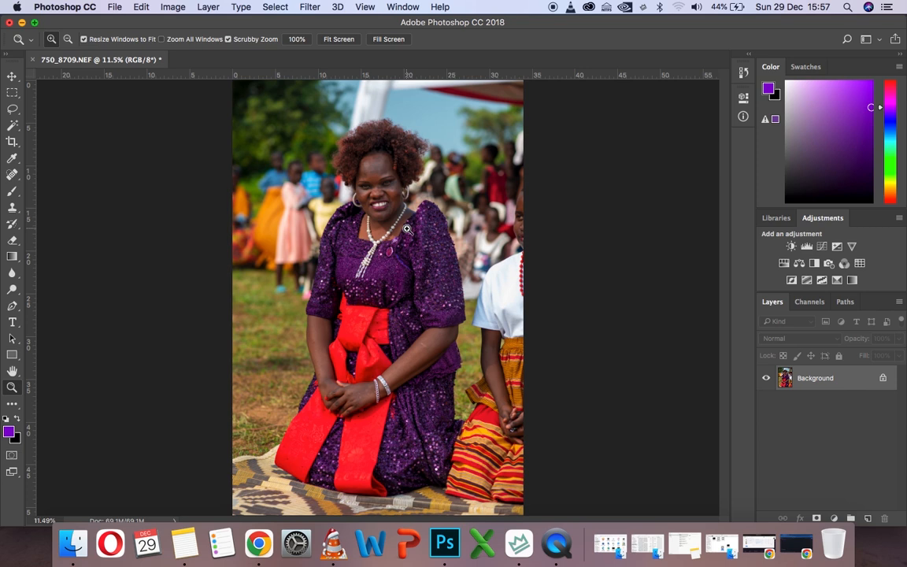
Duplicate the Background twice to get two stacked copies above it
left_click(379, 165)
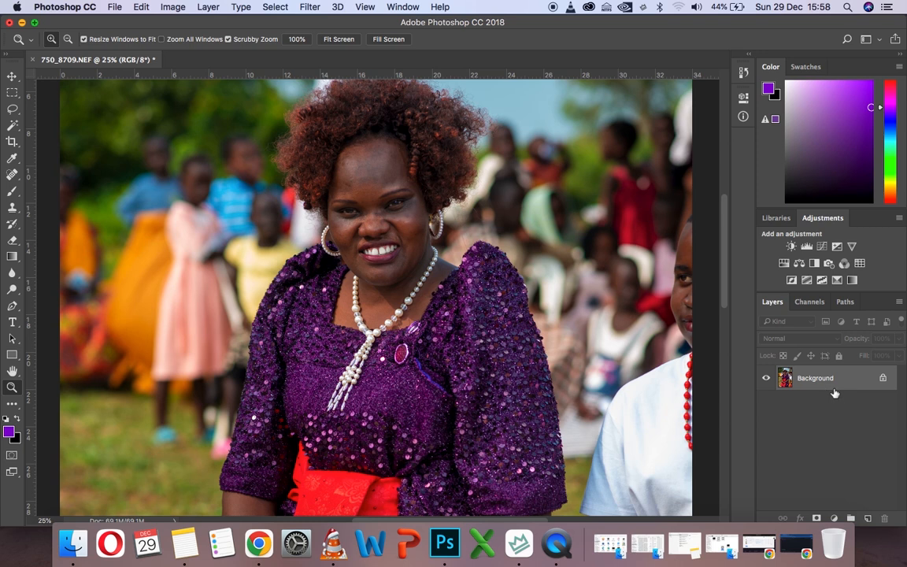
key("super+j")
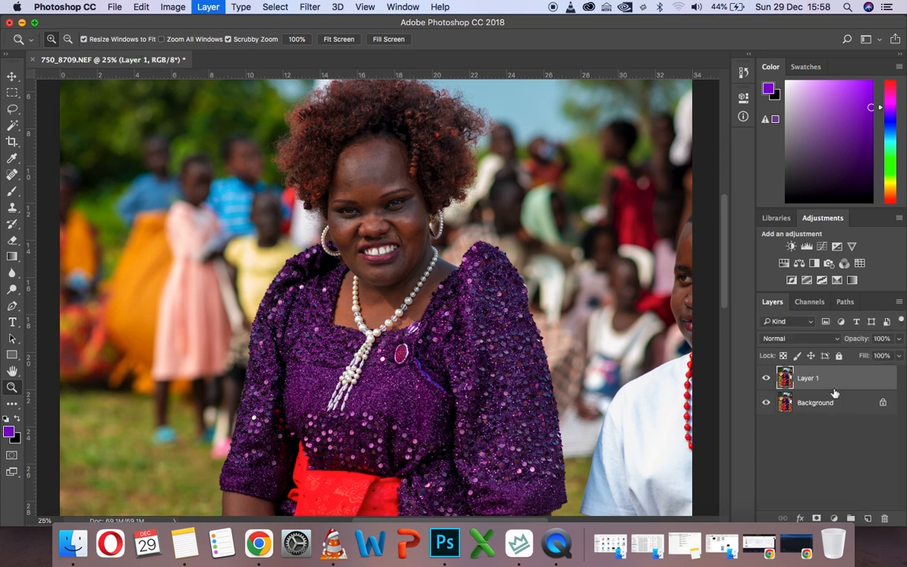
key("super+j")
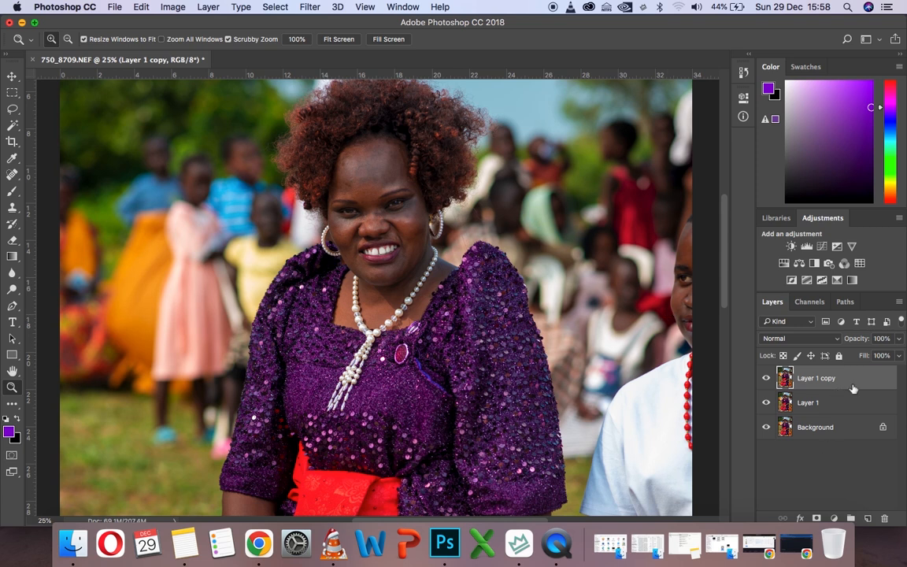
Apply a Gaussian Blur with a radius of 5 pixels to Layer 1, the lower copy
left_click(826, 403)
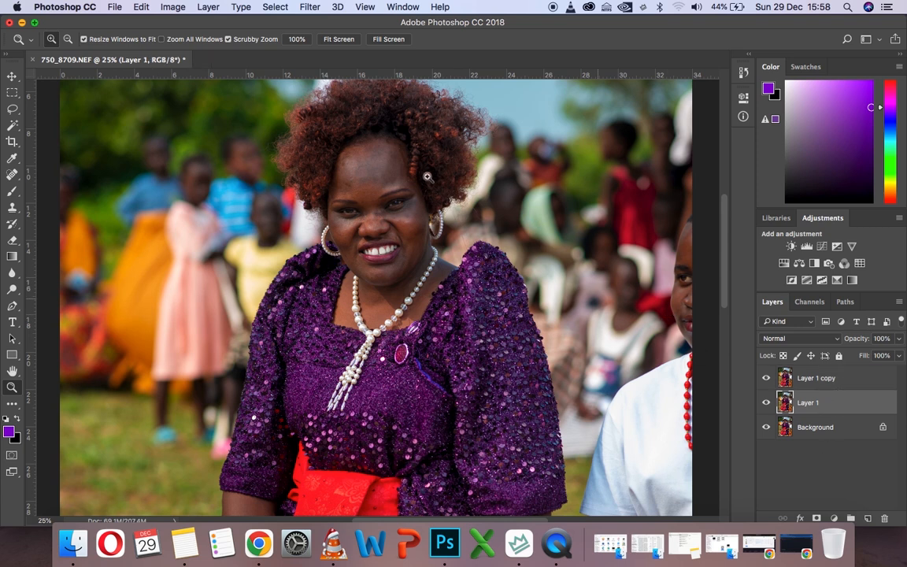
left_click(306, 8)
mouse_move(400, 163)
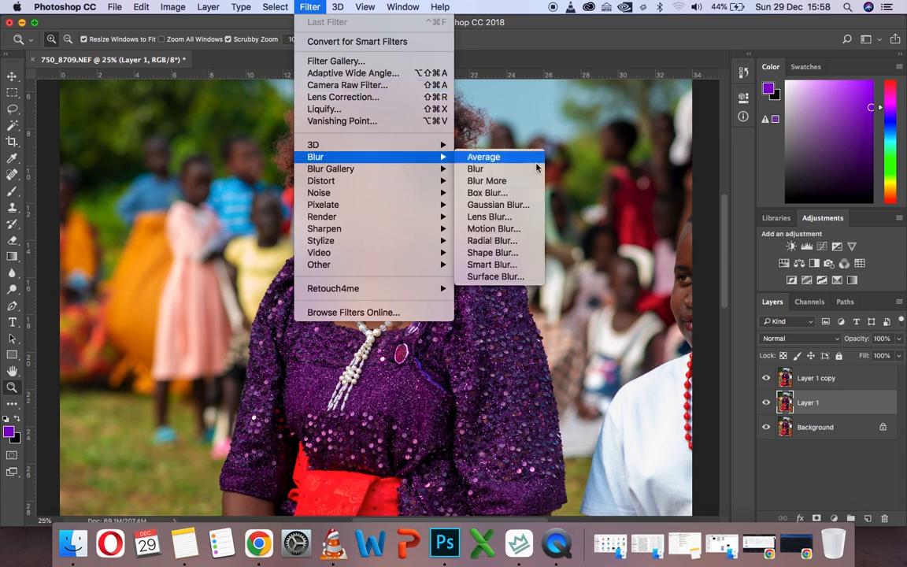
left_click(520, 207)
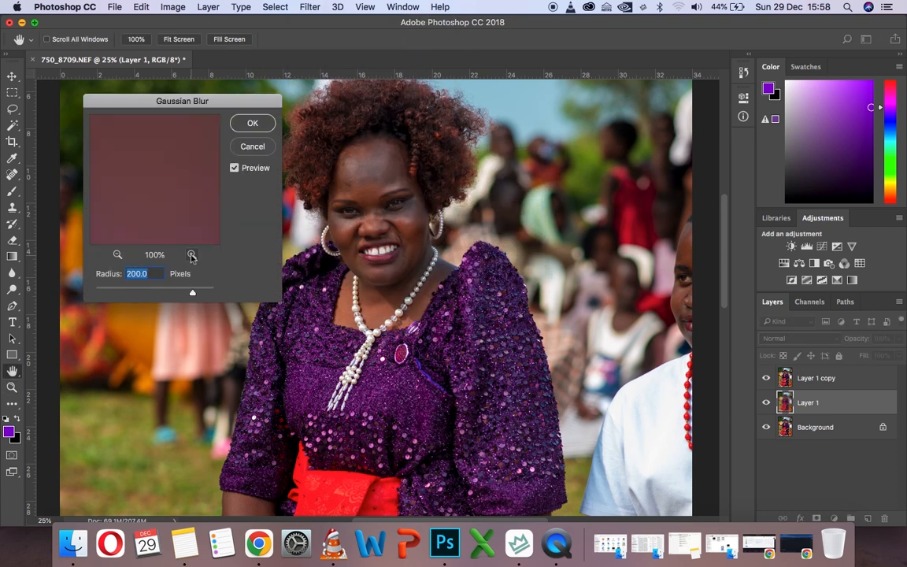
type("4")
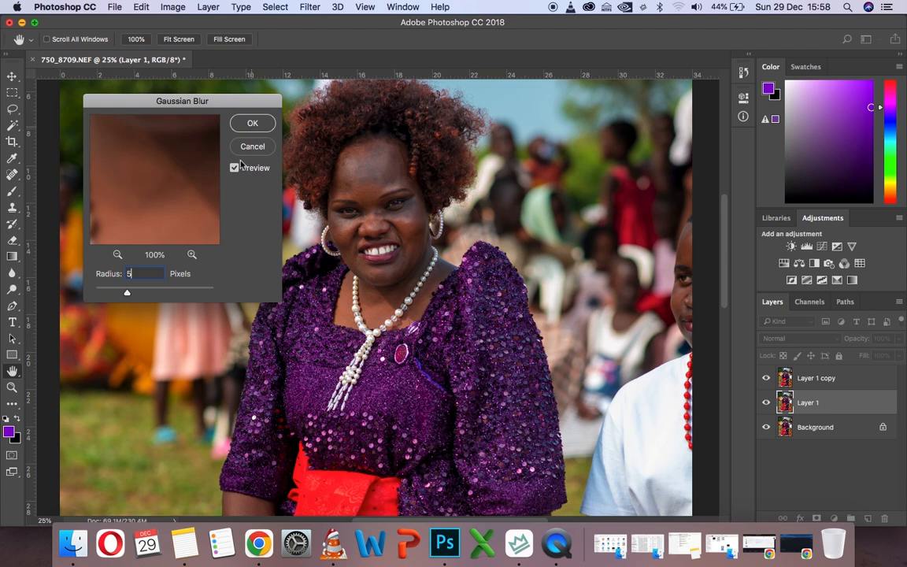
scroll(162, 193, "up", 5)
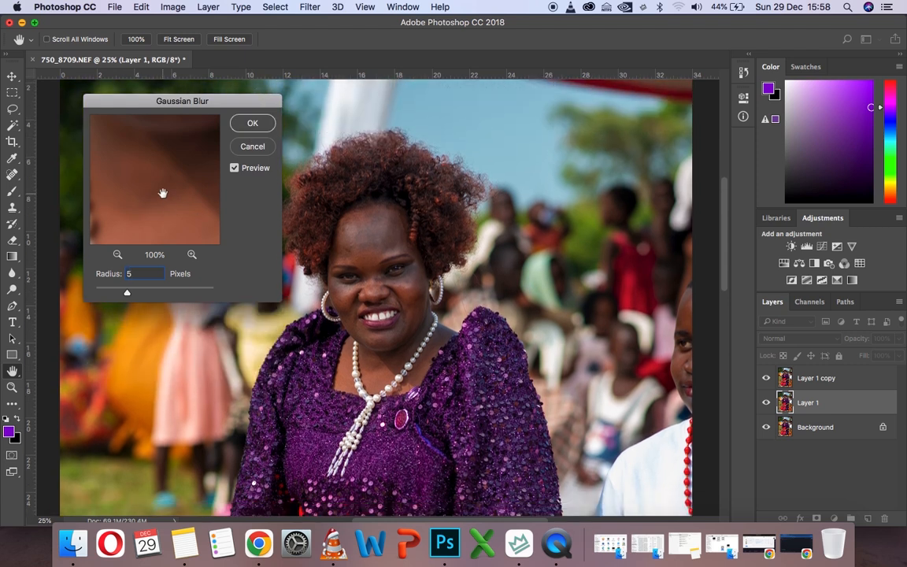
left_click_drag(172, 145, 156, 195)
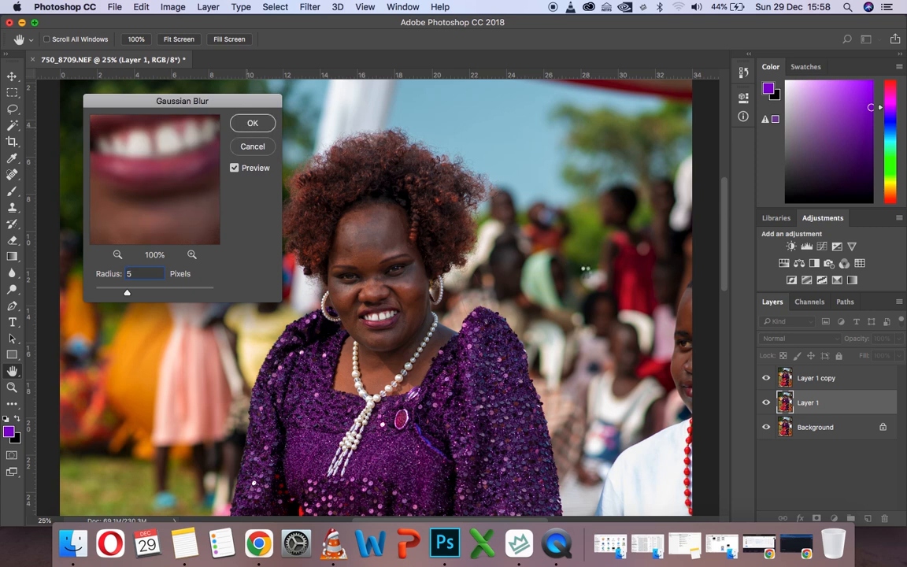
left_click(252, 123)
Use Apply Image on Layer 1 copy with Layer 1 as source, RGB channel, Subtract blending, scale 2 and offset 128
key("alt+bracketright")
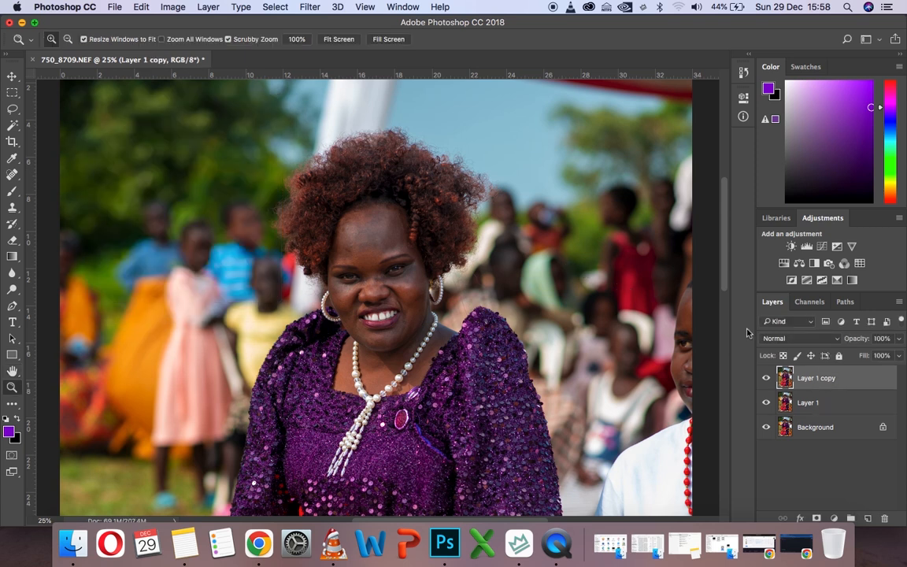
left_click(173, 8)
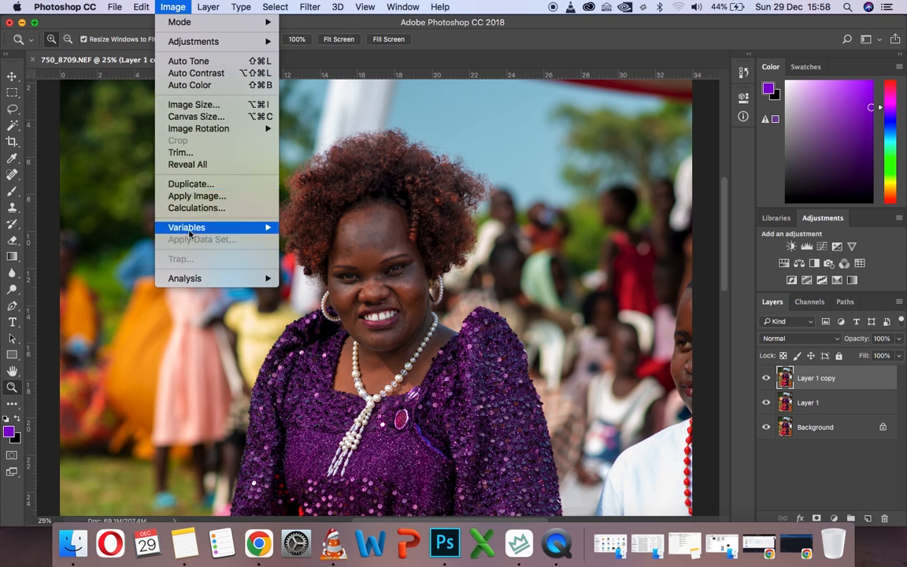
left_click(190, 200)
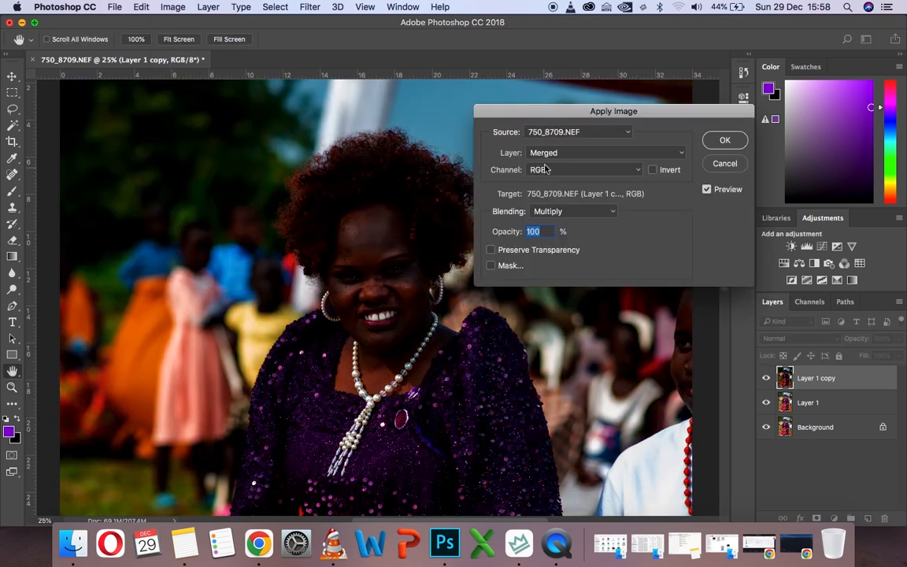
left_click(546, 153)
left_click(550, 181)
left_click(552, 211)
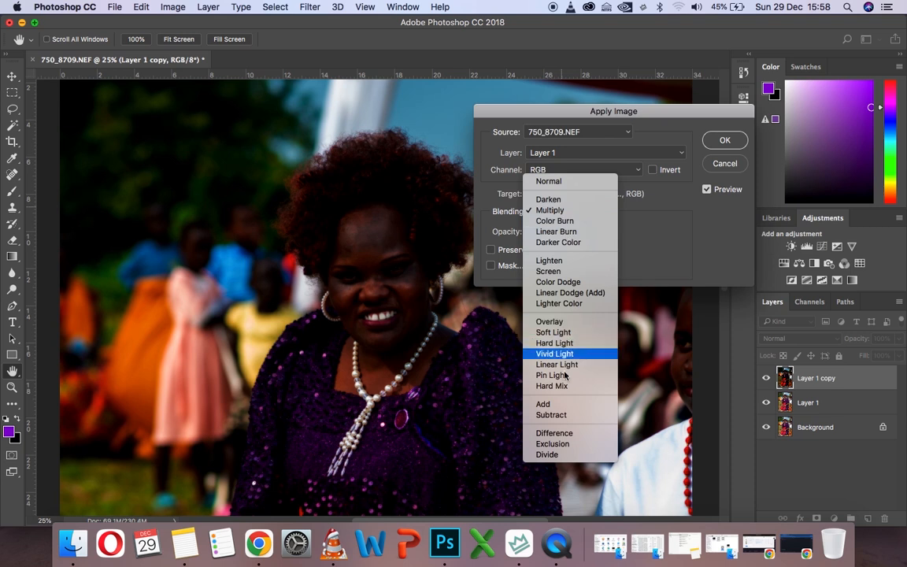
left_click(553, 415)
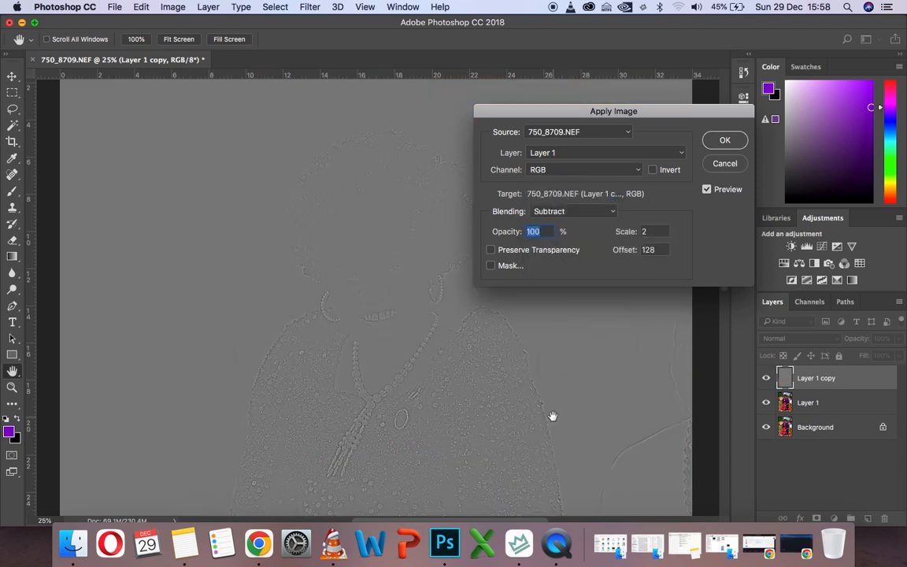
left_click(711, 141)
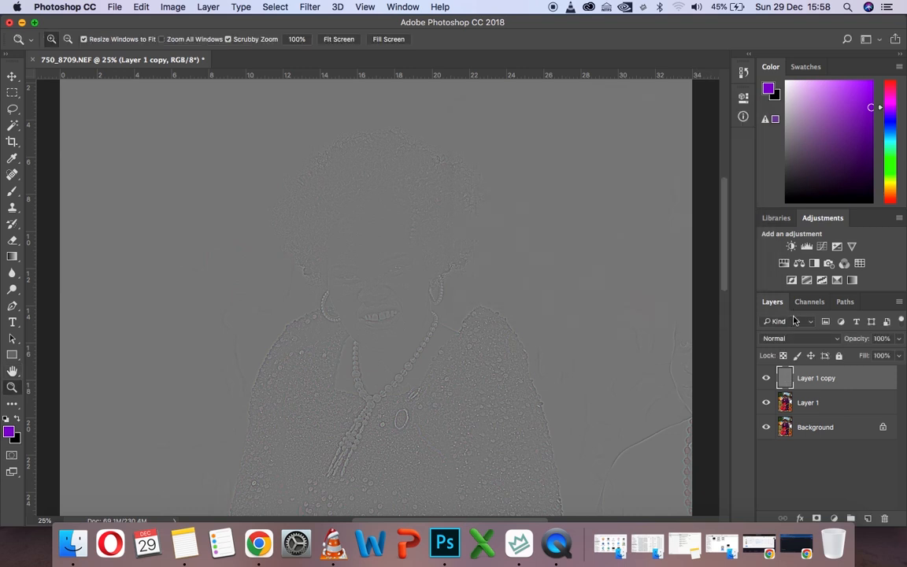
Set the blend mode of Layer 1 copy to Linear Light and inspect the face up close
left_click(792, 340)
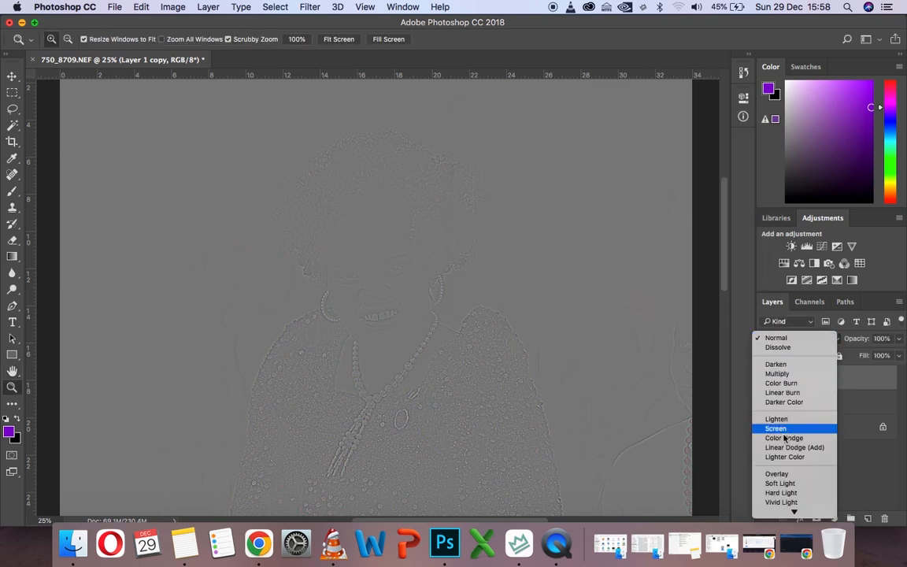
scroll(785, 443, "down", 2)
scroll(784, 442, "down", 1)
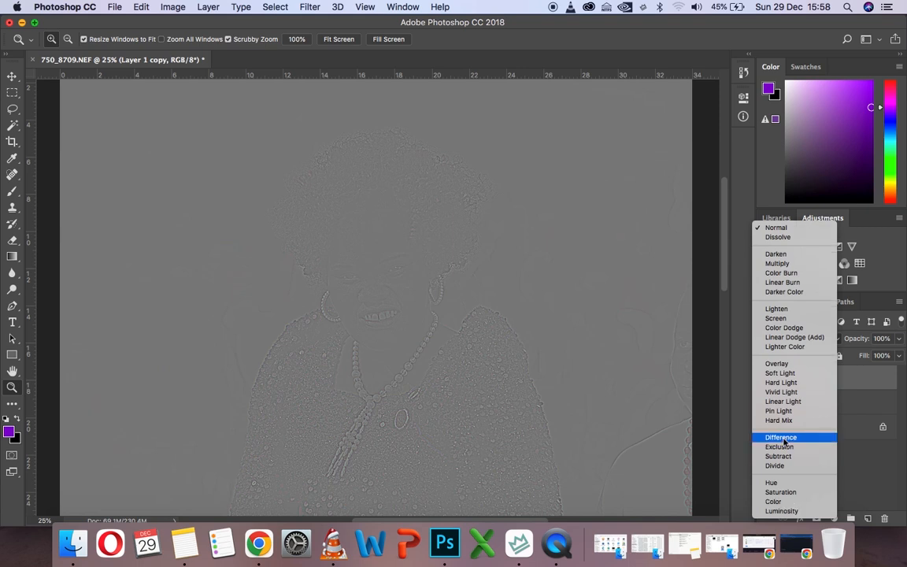
left_click(794, 403)
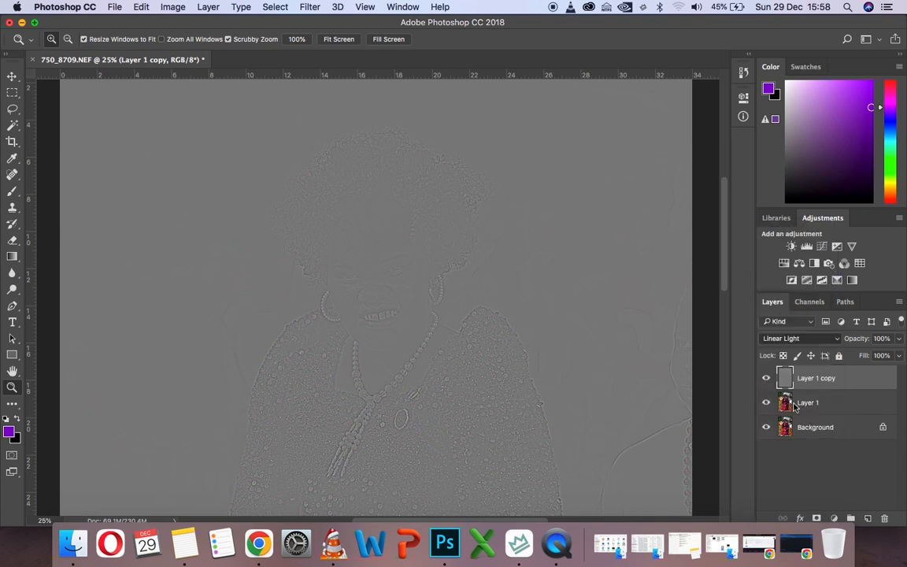
left_click(565, 312)
left_click(397, 144)
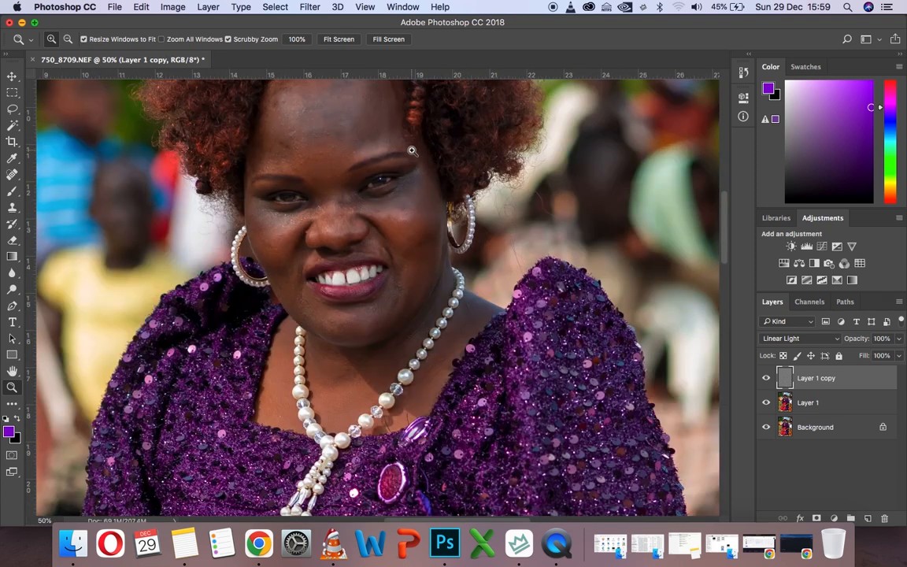
On Layer 1, lasso the forehead skin down to the eyebrows, apply a 10-pixel Gaussian Blur, and deselect
left_click(411, 149)
scroll(411, 149, "up", 3)
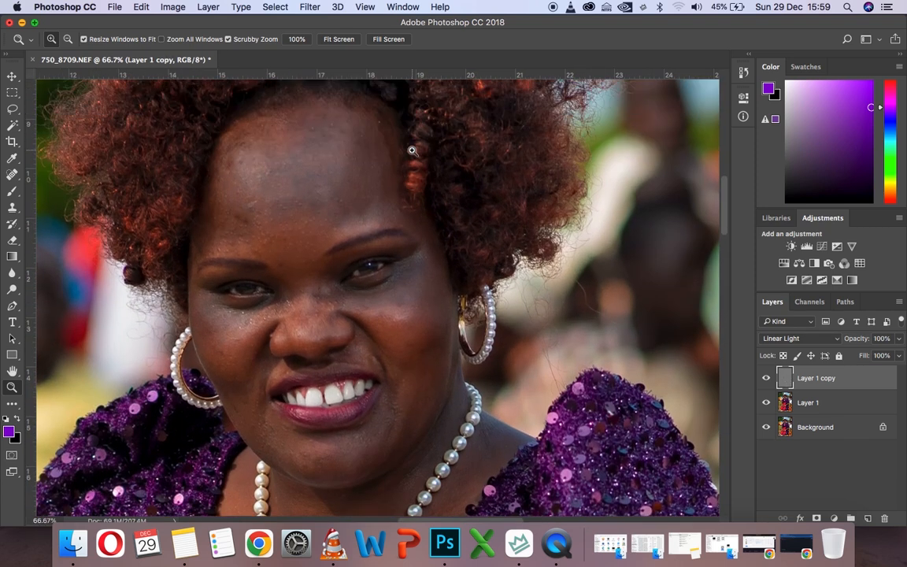
left_click(824, 404)
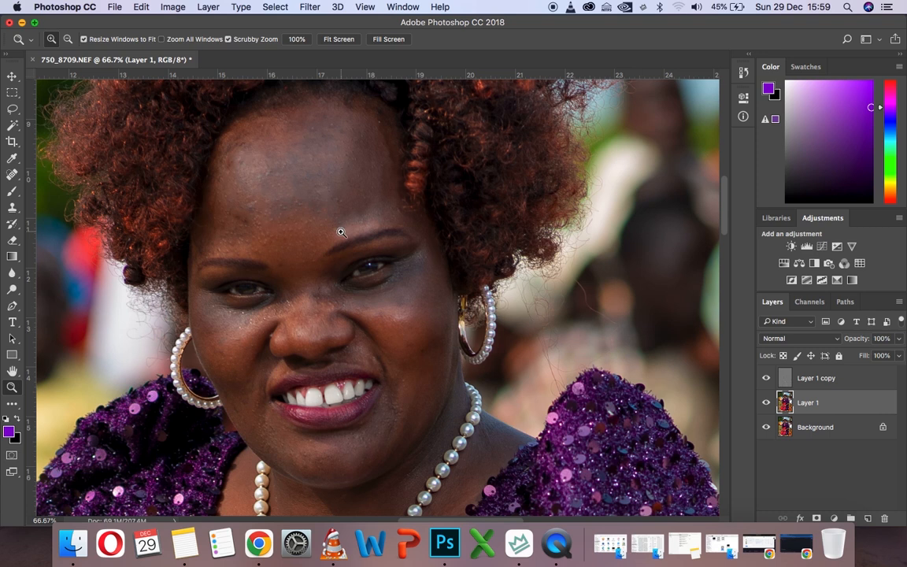
left_click(11, 109)
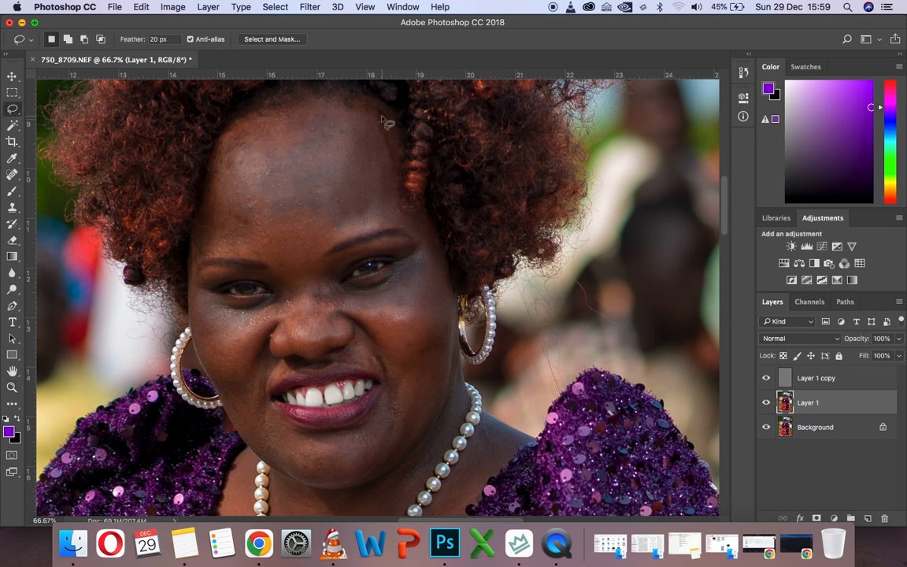
mouse_move(382, 113)
left_mouse_down()
mouse_move(315, 93)
mouse_move(268, 99)
mouse_move(230, 116)
mouse_move(206, 175)
mouse_move(193, 254)
mouse_move(207, 264)
mouse_move(262, 260)
mouse_move(293, 275)
mouse_move(364, 236)
mouse_move(413, 242)
mouse_move(395, 123)
mouse_move(335, 98)
left_mouse_up()
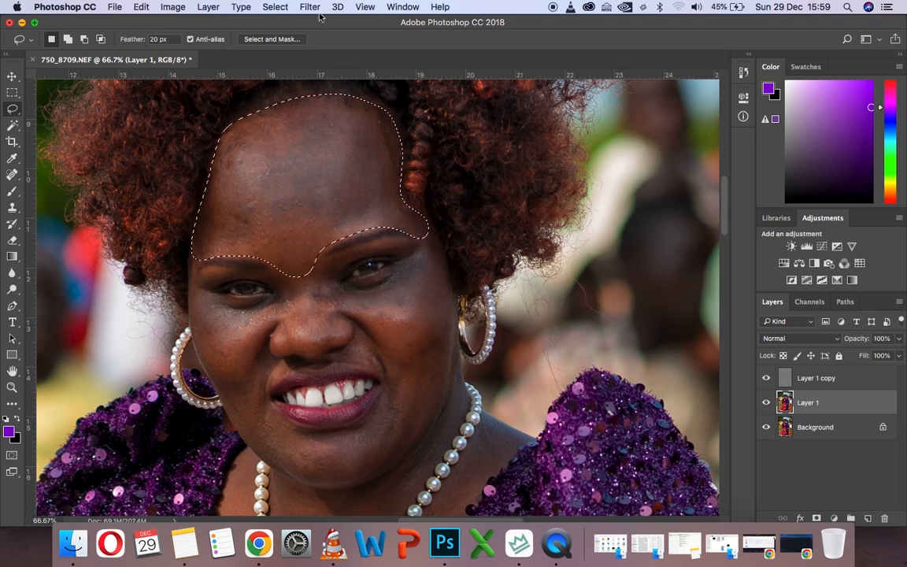
left_click(309, 7)
mouse_move(327, 157)
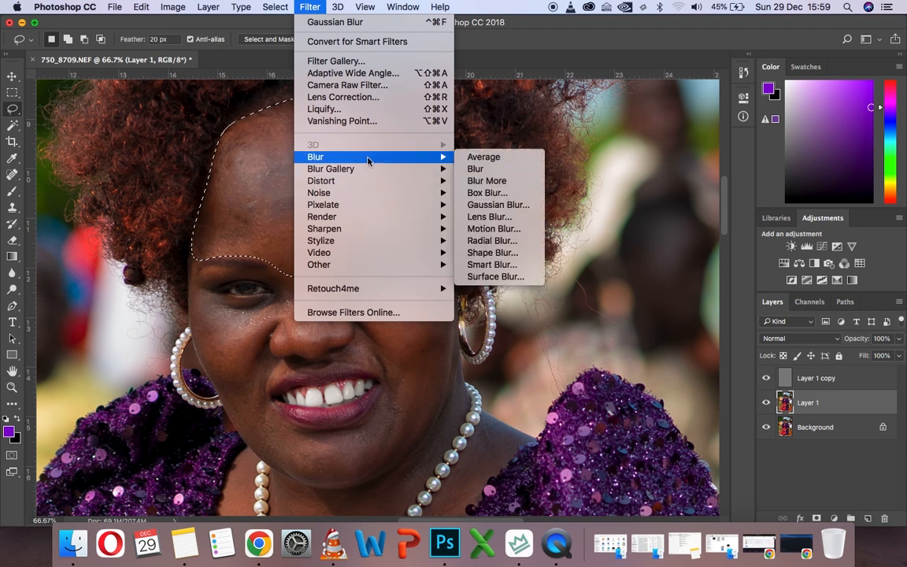
left_click(496, 205)
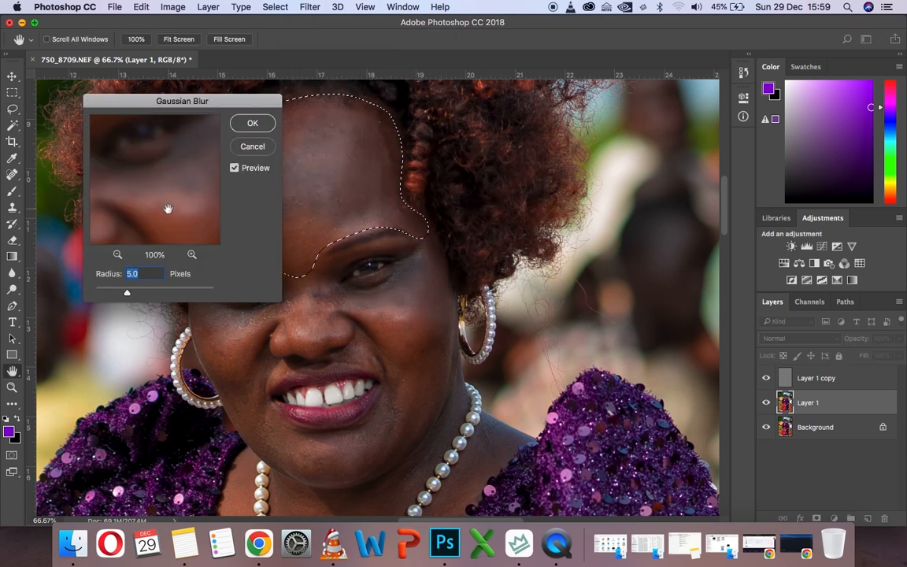
type("10")
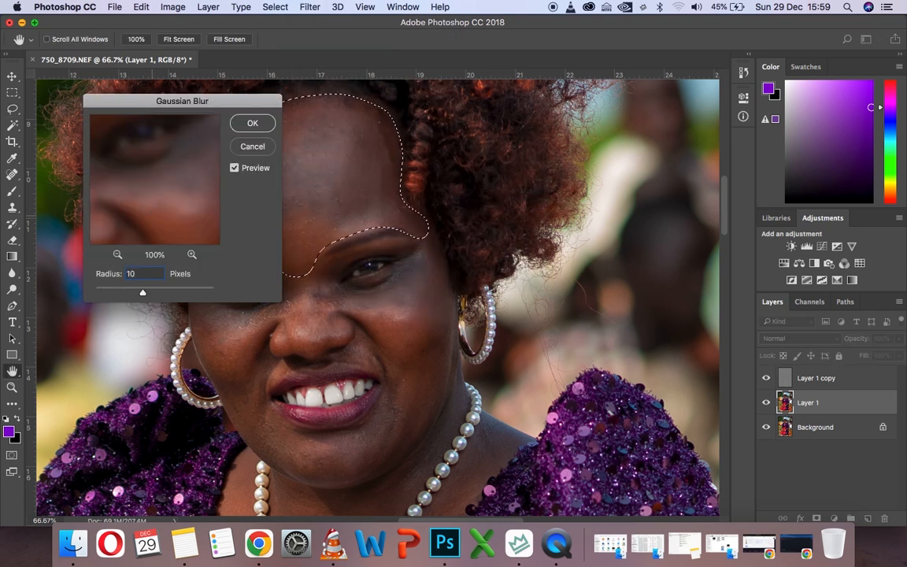
left_click(254, 123)
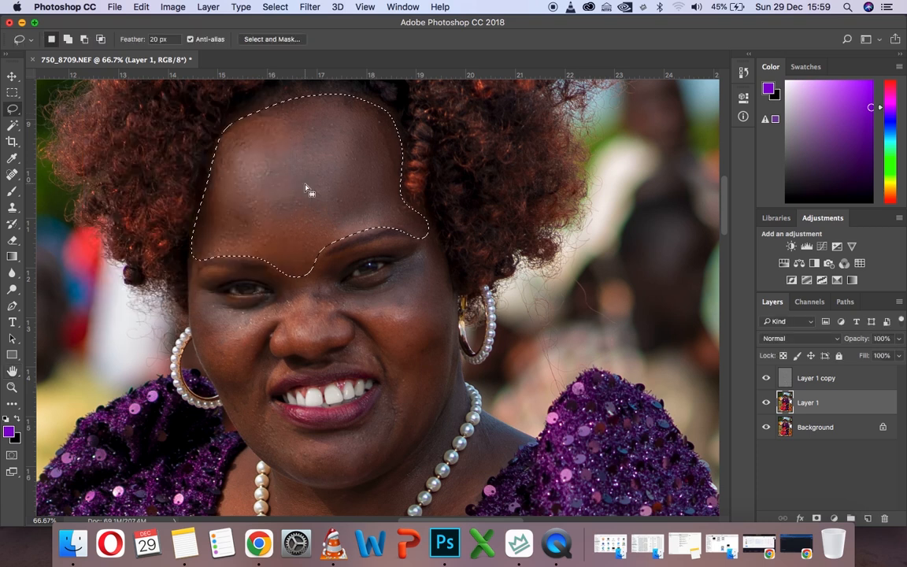
key("super+d")
Lasso the cheeks and nose area one after another on Layer 1 and smooth each selection with Gaussian Blur
mouse_move(434, 234)
left_mouse_down()
mouse_move(349, 294)
mouse_move(391, 454)
mouse_move(460, 364)
mouse_move(433, 234)
left_mouse_up()
left_click(309, 6)
left_click(497, 202)
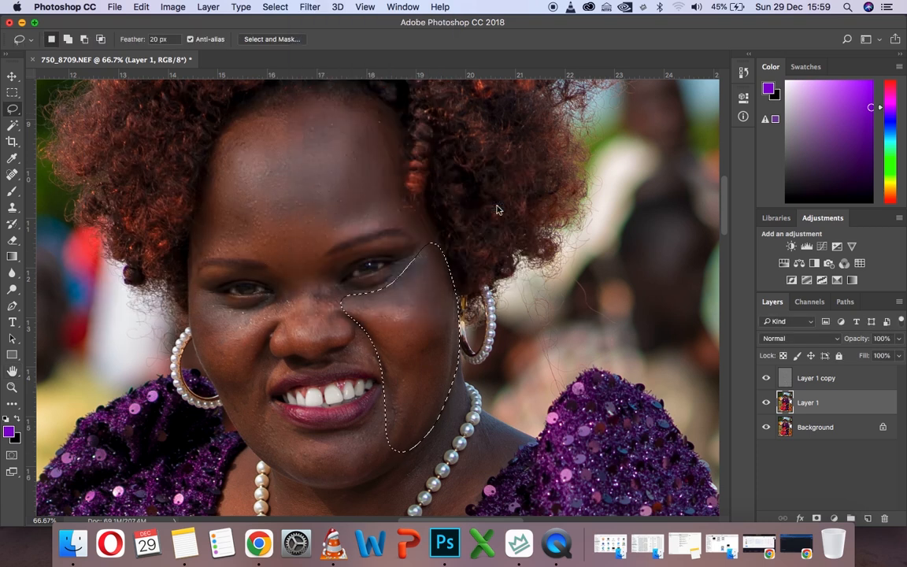
mouse_move(321, 272)
left_mouse_down()
mouse_move(276, 323)
mouse_move(346, 331)
mouse_move(351, 291)
left_mouse_up()
left_click(309, 6)
mouse_move(315, 157)
left_click(481, 207)
key("Return")
mouse_move(280, 297)
left_mouse_down()
mouse_move(196, 294)
mouse_move(209, 357)
mouse_move(254, 449)
mouse_move(292, 368)
mouse_move(281, 296)
left_mouse_up()
left_click(310, 7)
left_click(324, 21)
Lasso the skin areas of the lower face and neck in turn, reapply the last Gaussian Blur to each, and deselect
scroll(268, 219, "down", 5)
mouse_move(254, 222)
left_mouse_down()
mouse_move(226, 224)
mouse_move(241, 269)
mouse_move(329, 309)
mouse_move(432, 216)
mouse_move(376, 208)
mouse_move(330, 250)
mouse_move(252, 221)
left_mouse_up()
left_click(310, 7)
left_click(323, 21)
mouse_move(258, 286)
left_mouse_down()
mouse_move(327, 416)
mouse_move(451, 226)
mouse_move(260, 290)
mouse_move(191, 406)
mouse_move(230, 277)
left_mouse_up()
left_click(310, 7)
left_click(323, 22)
left_click(310, 7)
left_click(323, 22)
mouse_move(519, 258)
left_mouse_down()
mouse_move(392, 379)
mouse_move(421, 287)
mouse_move(472, 243)
left_mouse_up()
left_click(310, 7)
left_click(323, 22)
left_click(275, 7)
left_click(283, 33)
Lasso the skin of the arm wearing the bracelets and reapply the last Gaussian Blur to it
left_click(12, 388)
left_click(339, 39)
left_click(352, 90)
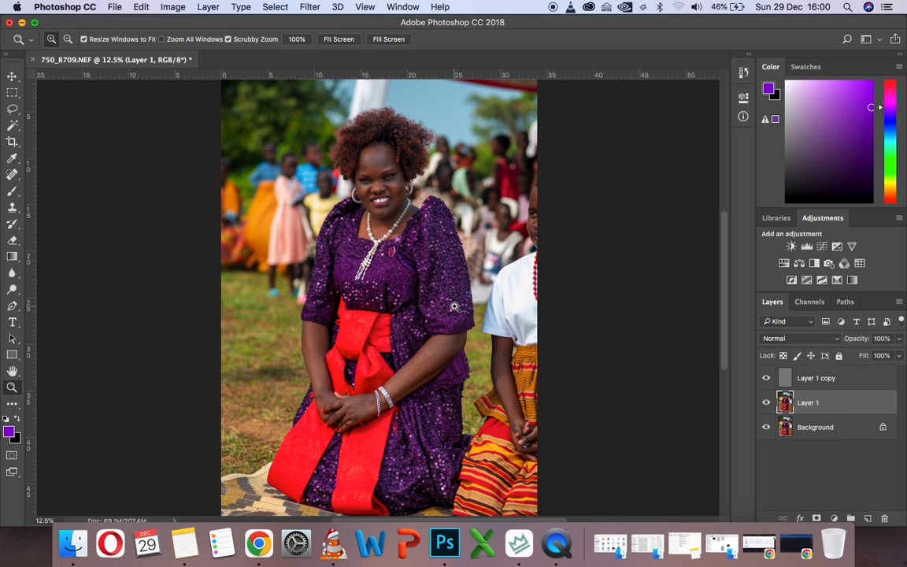
left_click(403, 420)
left_click(403, 420)
left_click(403, 420)
left_click(16, 111)
mouse_move(552, 142)
left_mouse_down()
mouse_move(377, 246)
mouse_move(413, 297)
mouse_move(552, 142)
left_mouse_up()
left_click(309, 7)
left_click(319, 22)
Lasso the other arm and the folded hands, reapply the last Gaussian Blur to each, deselect, and view the whole photo
mouse_move(180, 126)
left_mouse_down()
mouse_move(115, 140)
mouse_move(143, 267)
left_mouse_up()
left_click_drag(186, 266, 179, 123)
key("ctrl+super+f")
mouse_move(314, 358)
left_mouse_down()
mouse_move(250, 314)
mouse_move(226, 360)
mouse_move(310, 351)
left_mouse_up()
left_click(310, 7)
left_click(317, 23)
key("super+d")
left_click(12, 388)
left_click(339, 40)
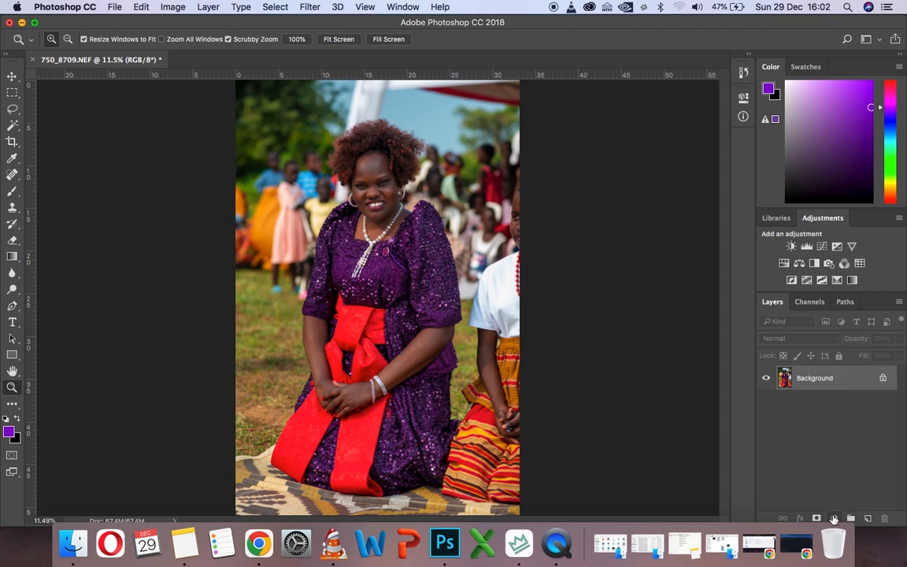
Add a Color Lookup adjustment layer and load Animagus.cube as its 3D LUT from the Check It LUTs (CUBE) folder in Downloads
left_click(834, 519)
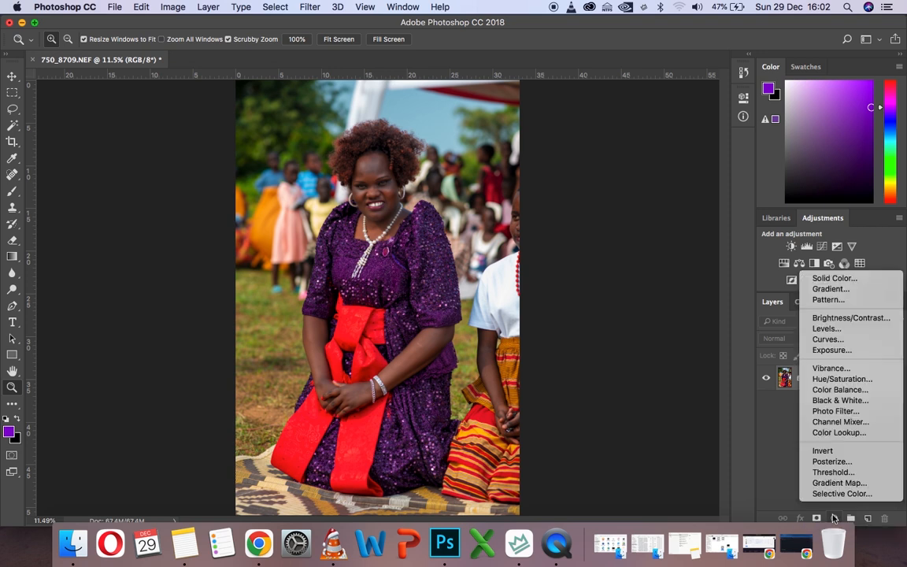
left_click(831, 436)
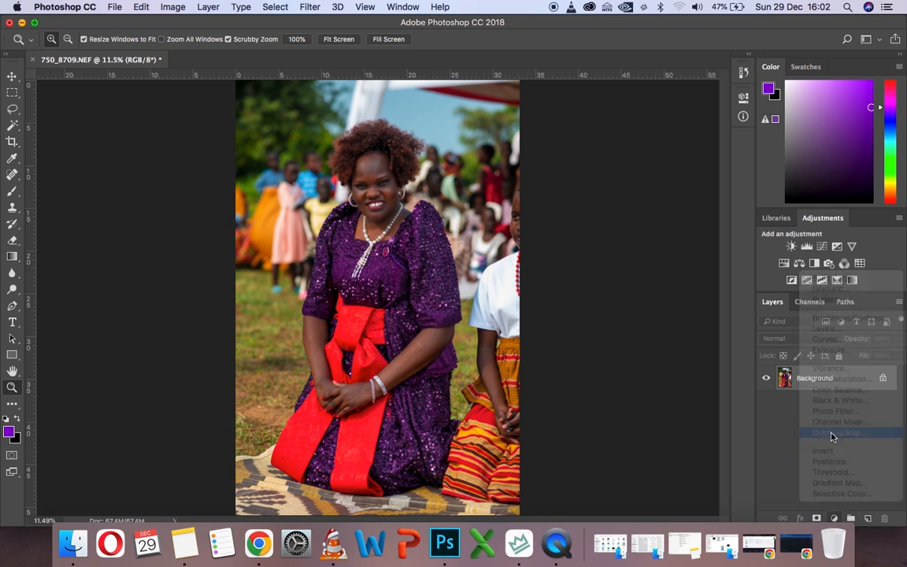
left_click(622, 133)
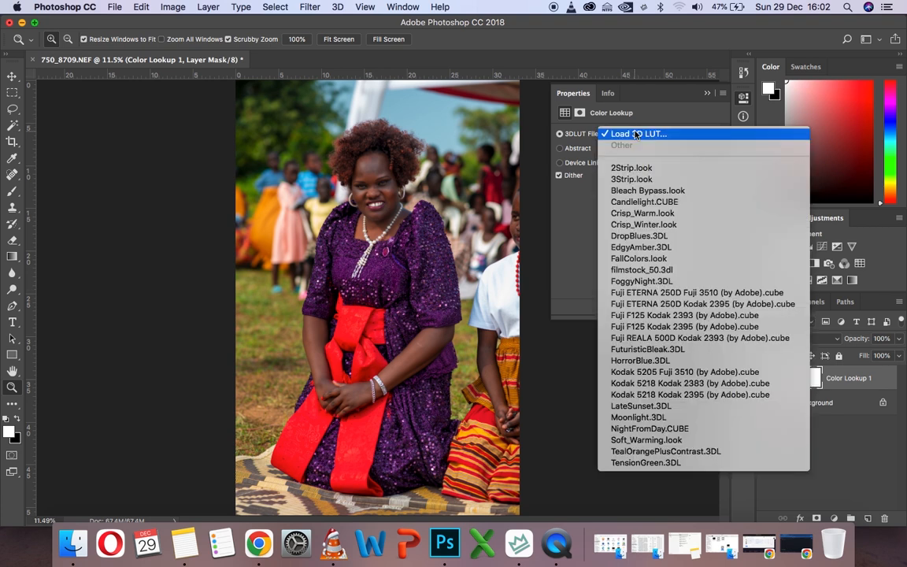
left_click(577, 151)
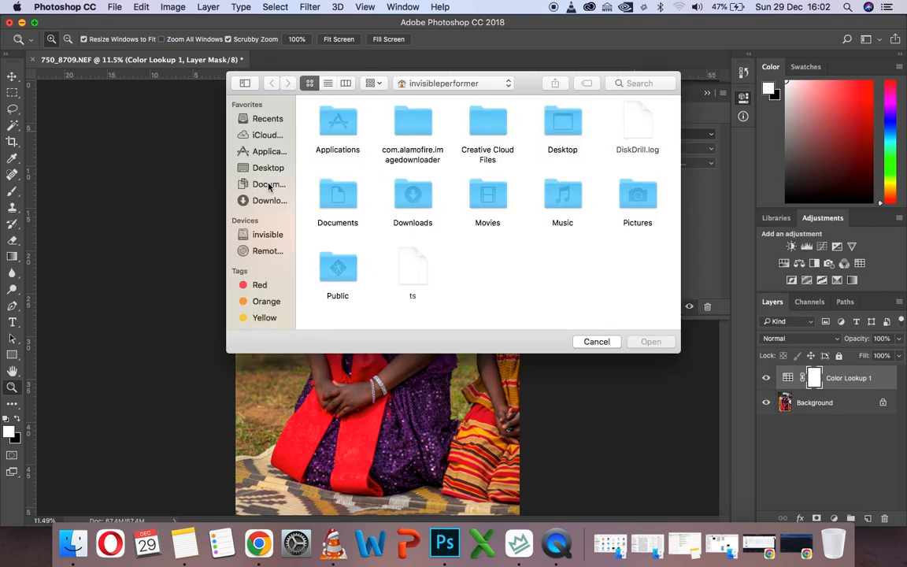
left_click(263, 200)
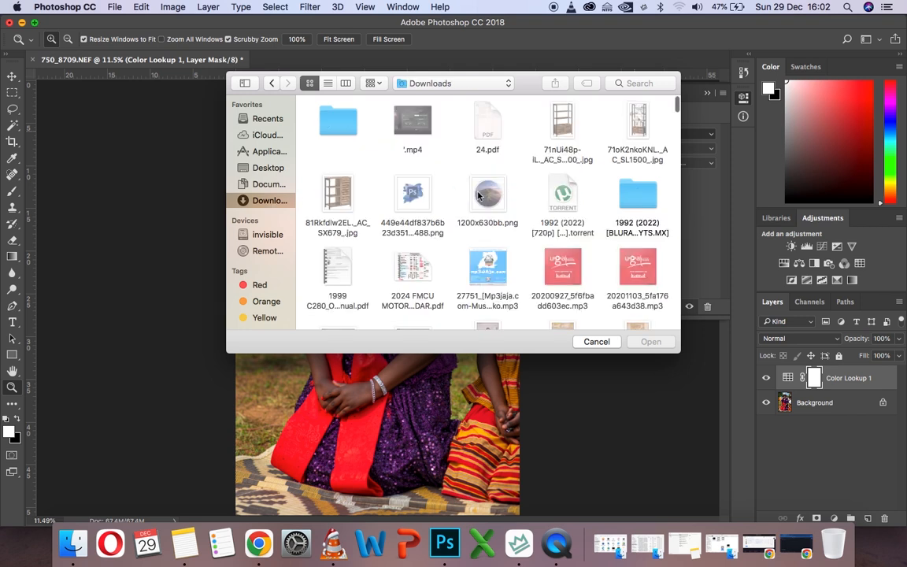
scroll(483, 205, "down", 6)
left_click(504, 288)
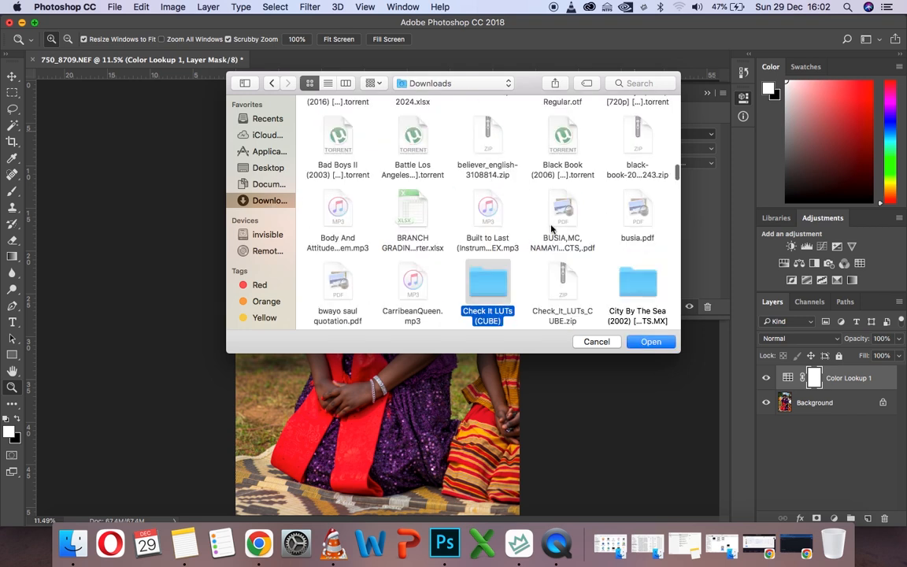
double_click(494, 287)
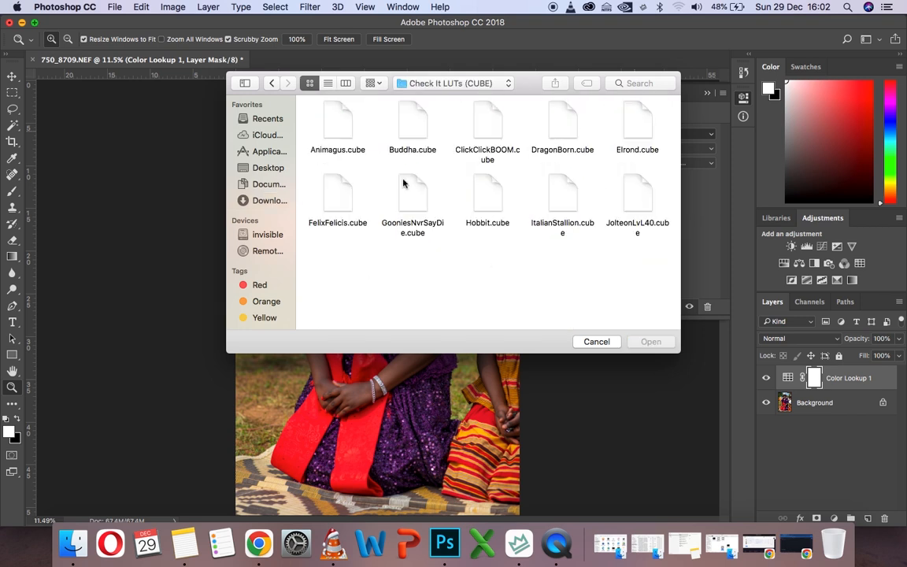
left_click(340, 119)
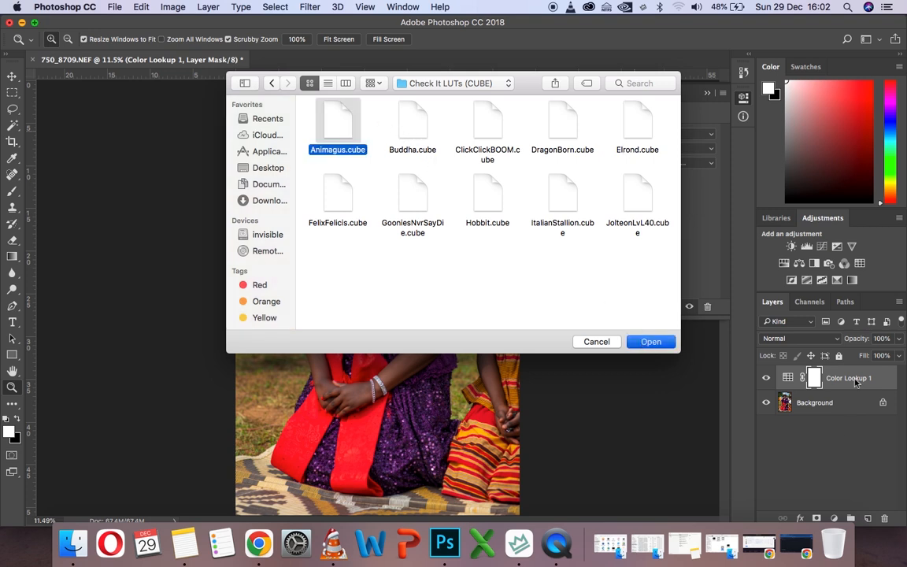
left_click(642, 340)
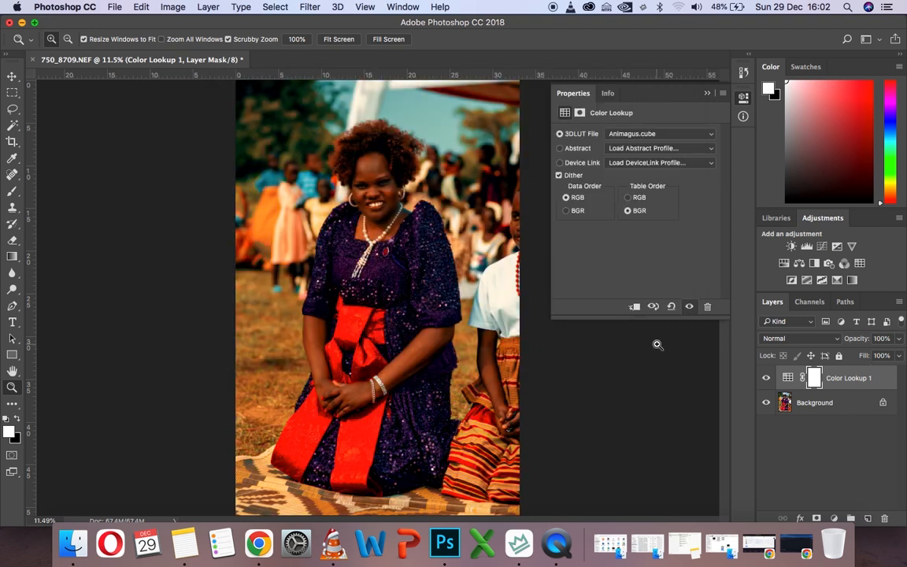
Set the Color Lookup layer's opacity to 20% and inspect the portrait closer up
left_click(882, 338)
type("20")
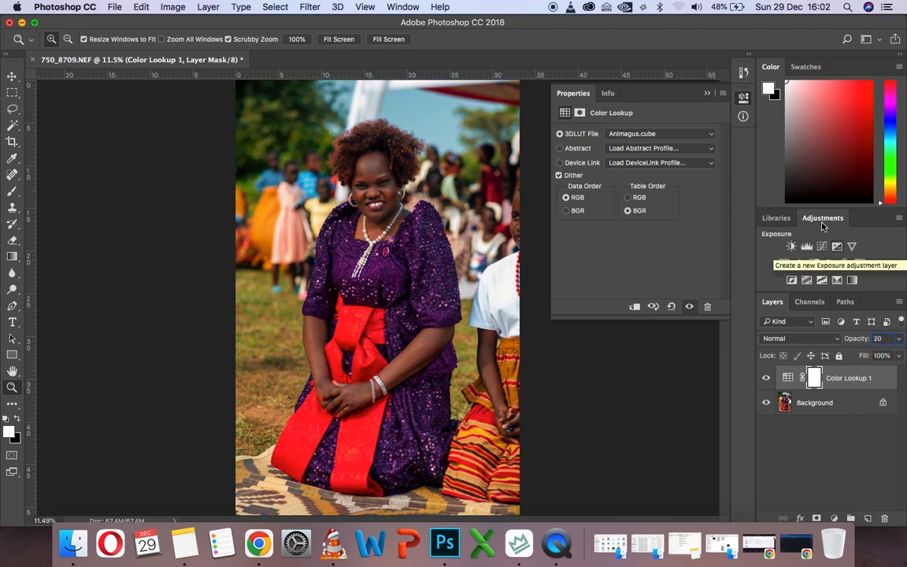
left_click(708, 92)
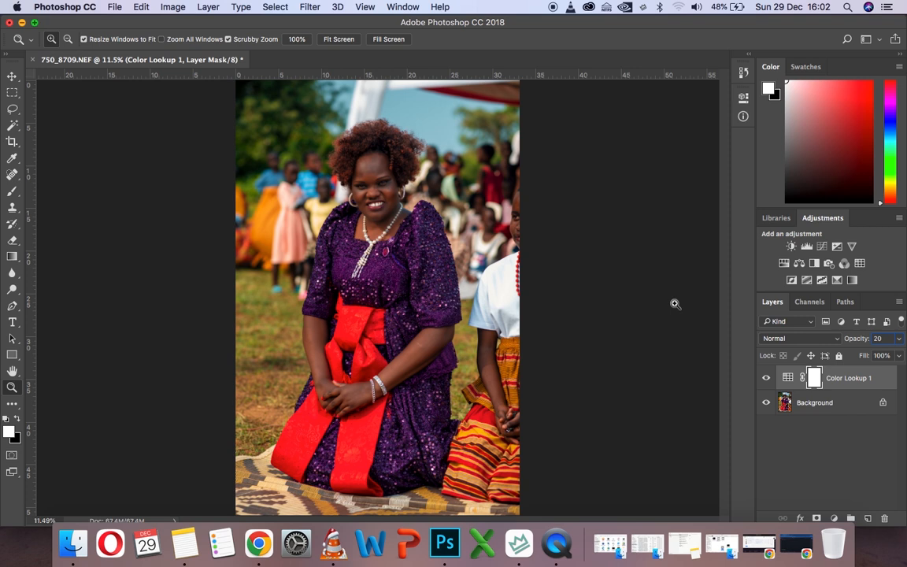
type("0")
left_click(364, 204)
left_click(365, 204)
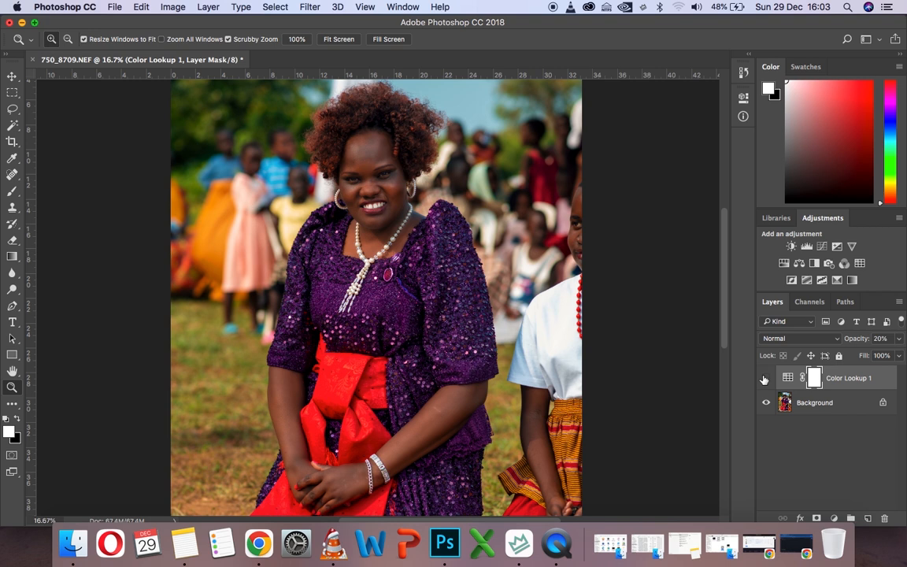
Set the Color Lookup layer's opacity to 10% and compare the whole photo with the layer hidden and shown
left_click(885, 340)
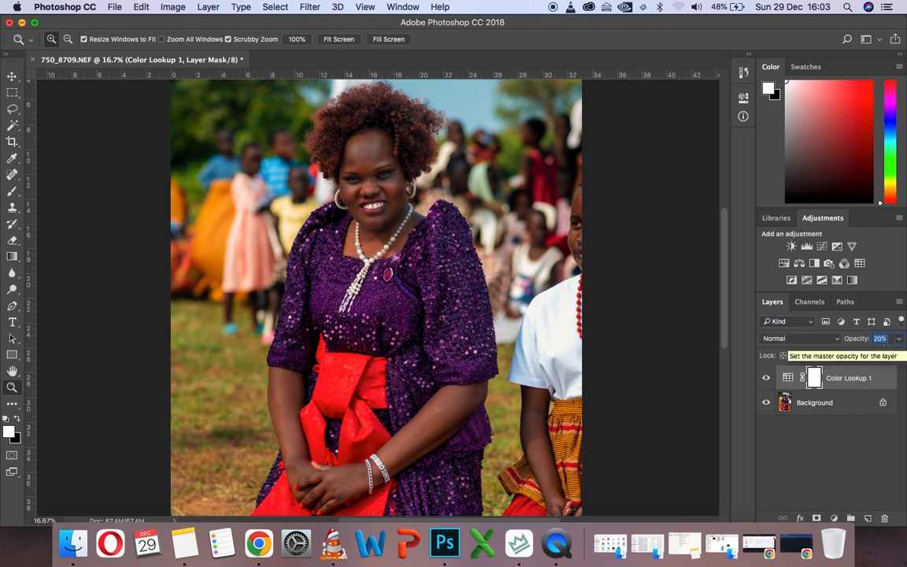
type("1")
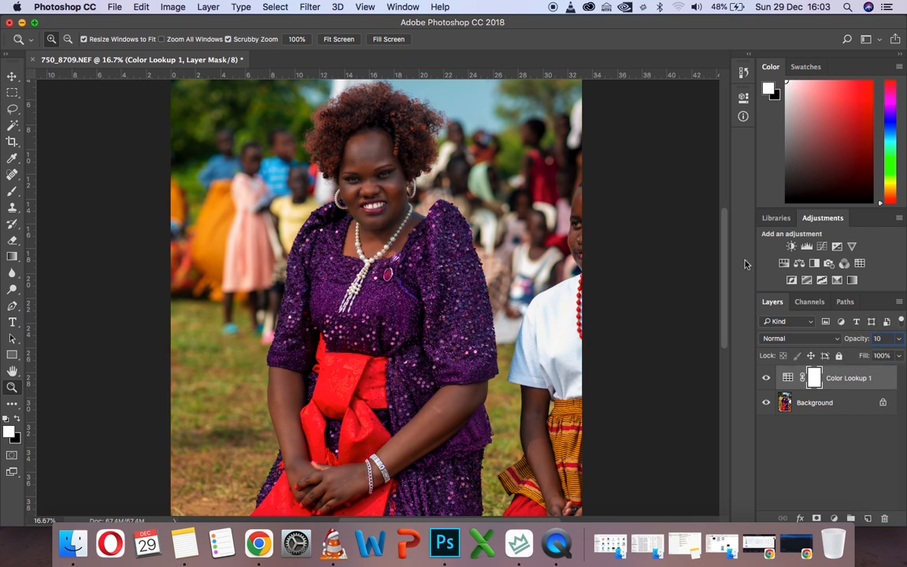
left_click(327, 39)
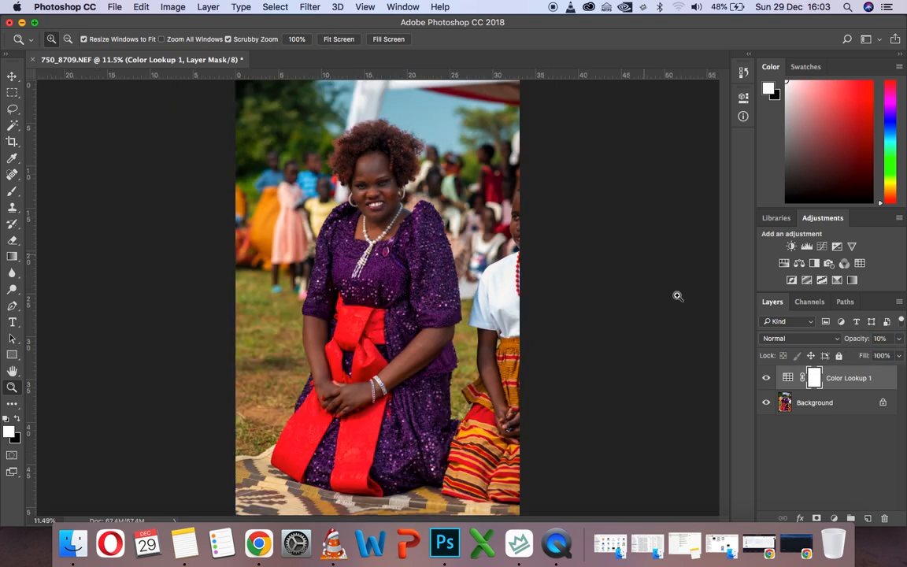
left_click(766, 378)
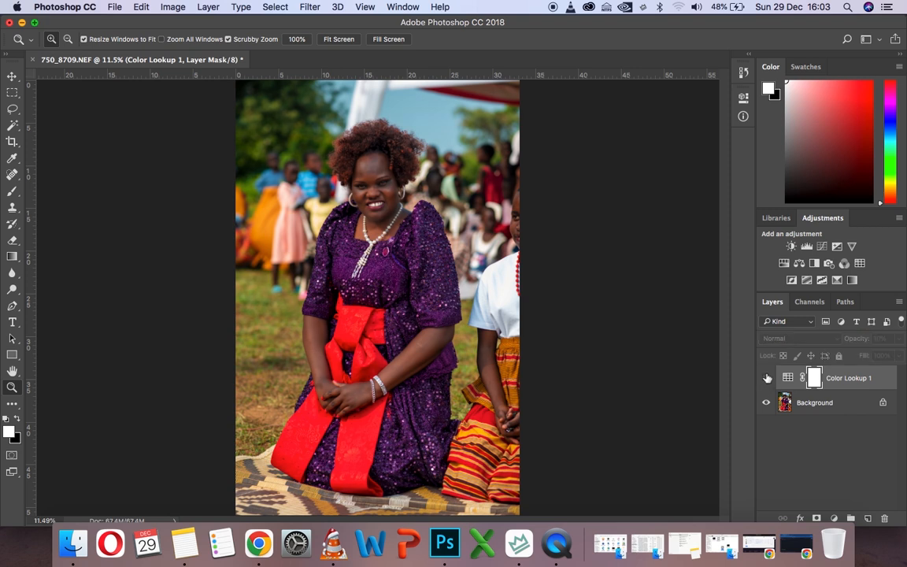
left_click(766, 378)
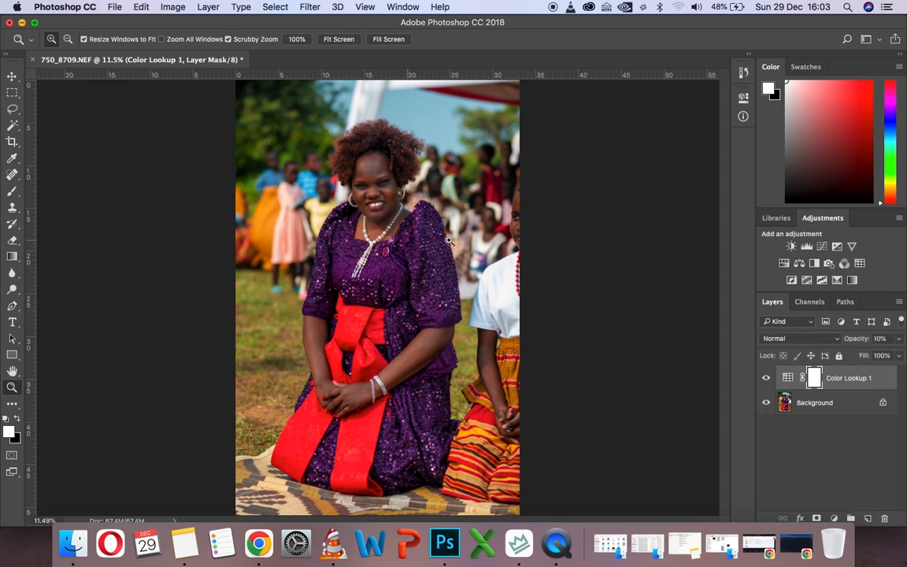
Add a Curves adjustment layer above the Color Lookup layer and apply the Auto correction
left_click(824, 247)
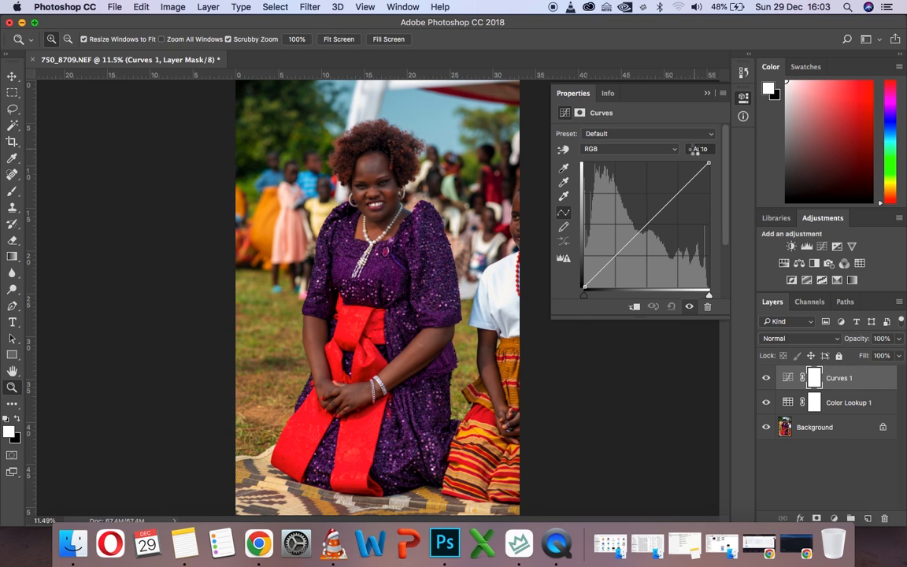
left_click(698, 149)
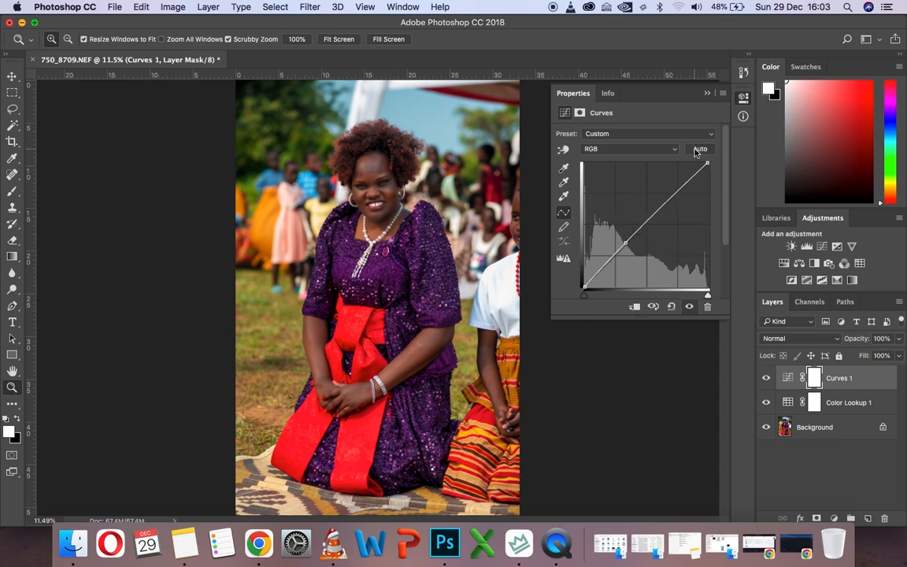
left_click(707, 93)
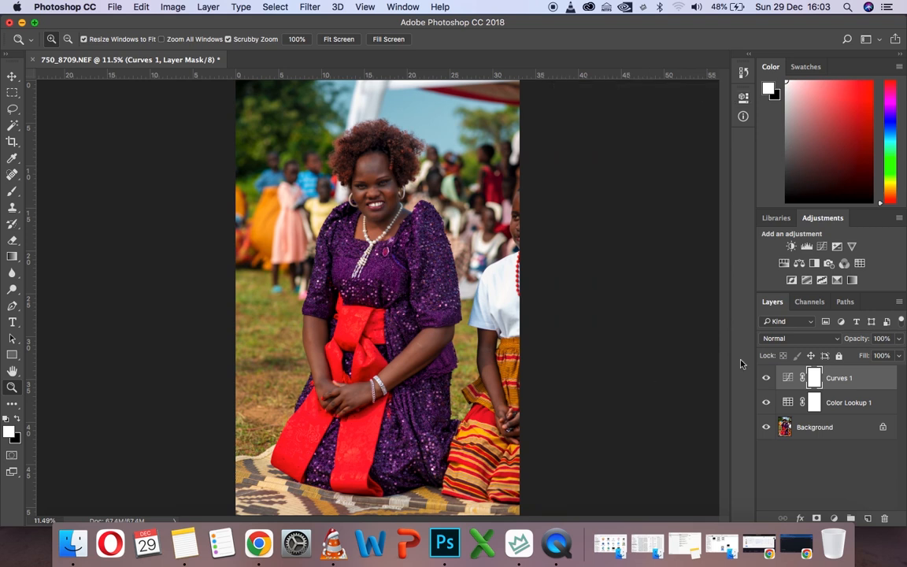
Straighten the photo with a slight counterclockwise rotation in the Crop tool, commit the crop, and review the result
left_click(461, 266, "alt")
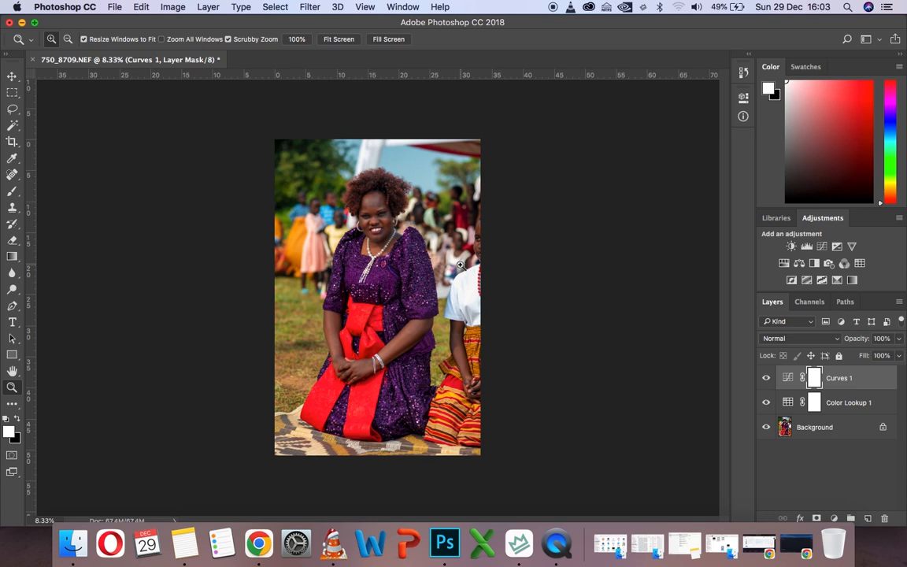
key("c")
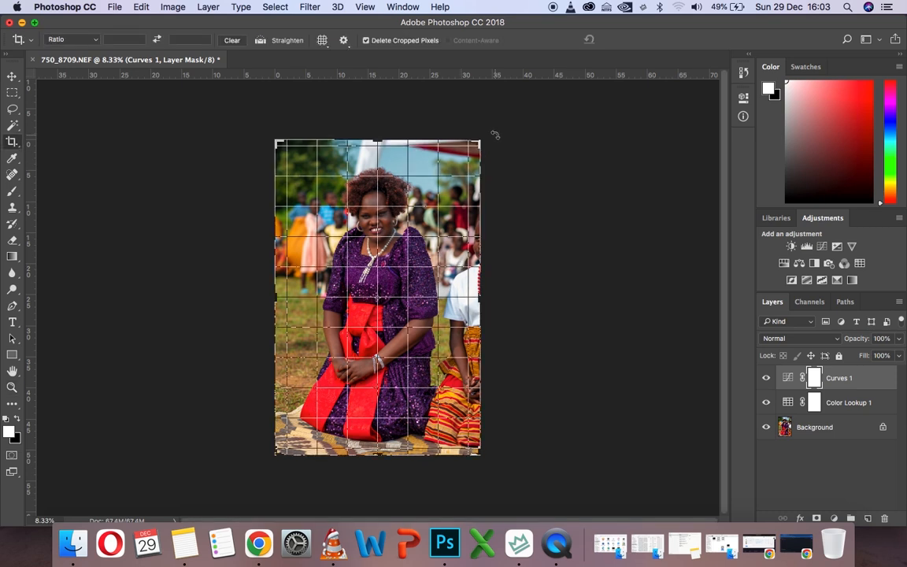
left_click_drag(495, 132, 495, 130)
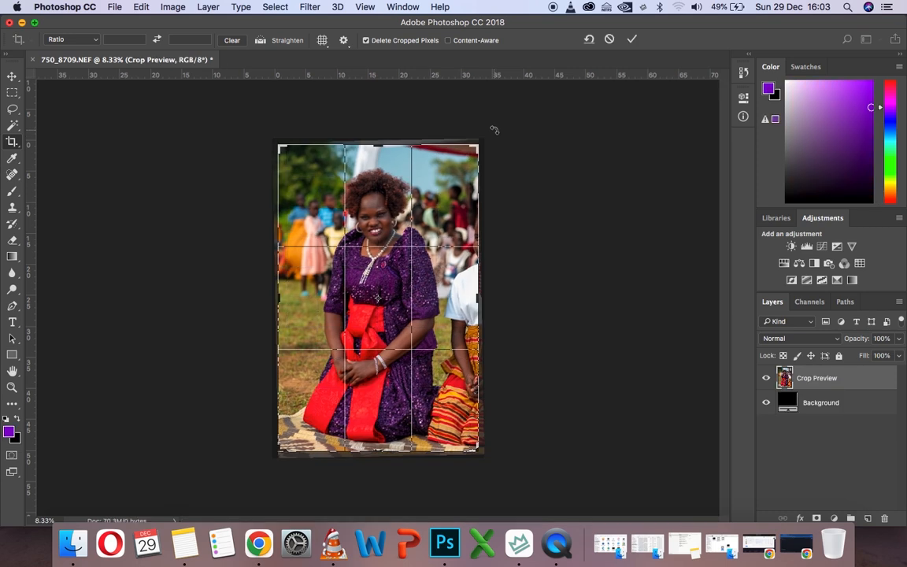
key("Return")
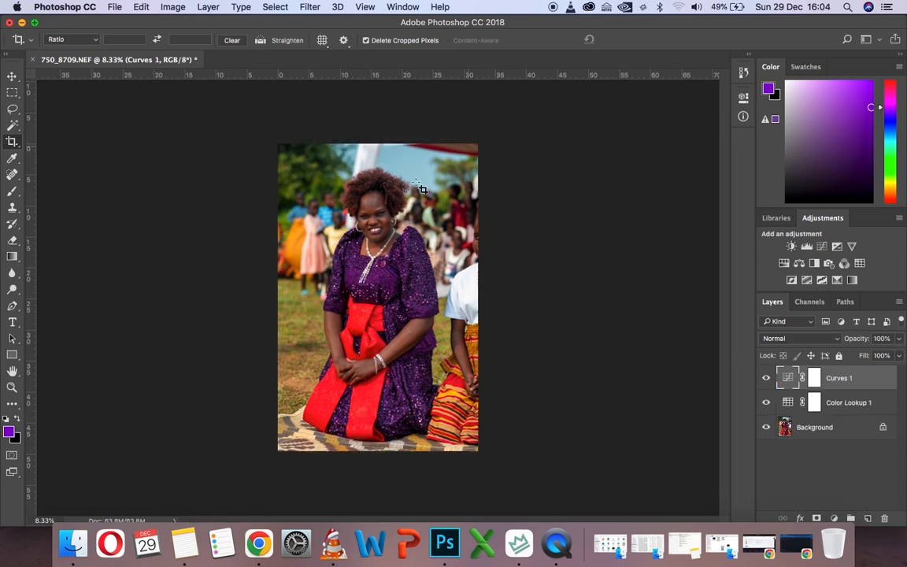
left_click(12, 386)
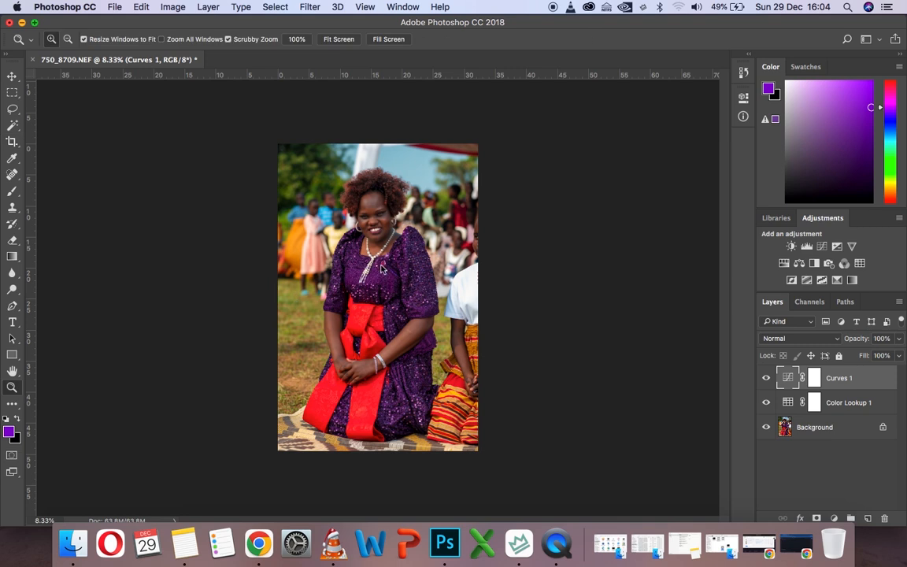
left_click(304, 264)
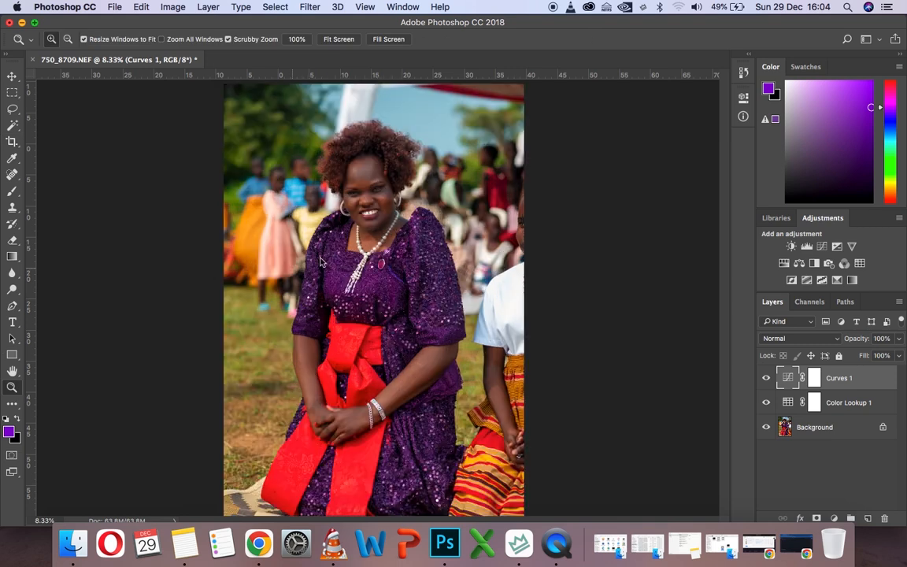
left_click(339, 39)
left_click(393, 190)
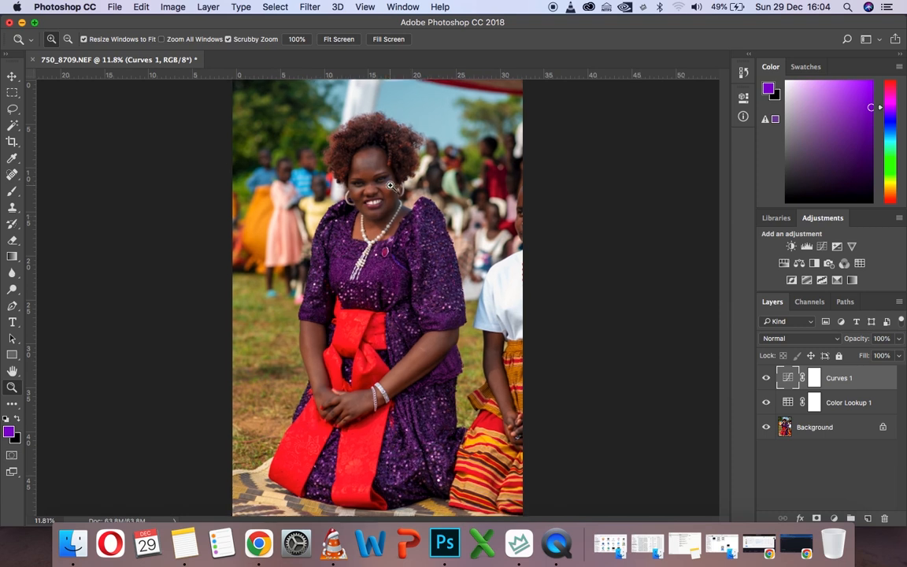